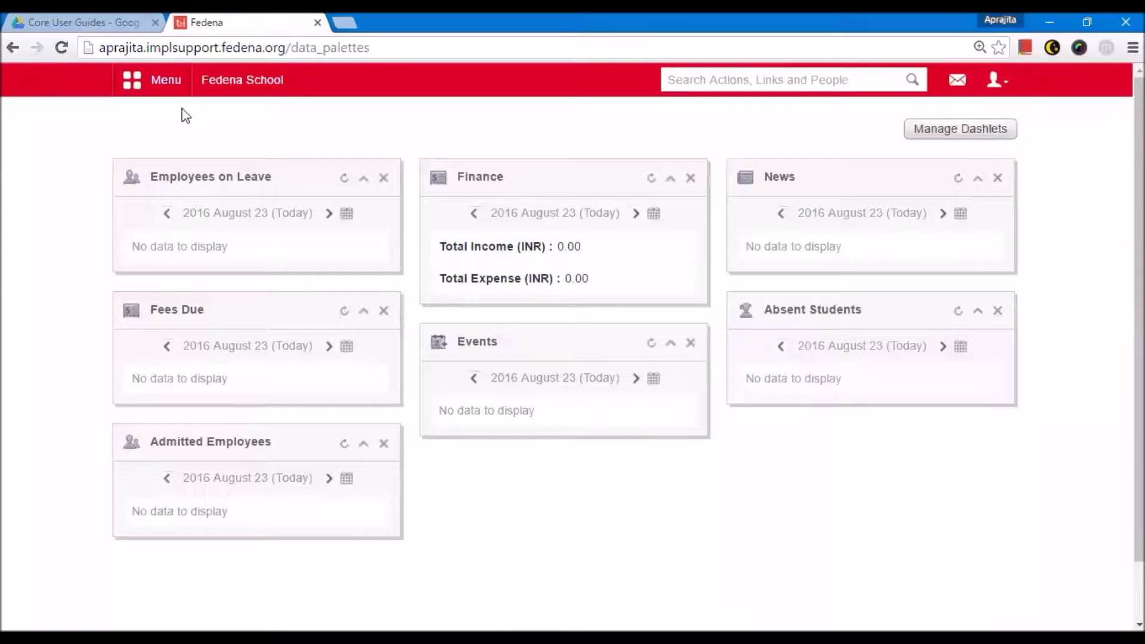
Open the record groups management page of the Student Records module
click(182, 82)
click(260, 131)
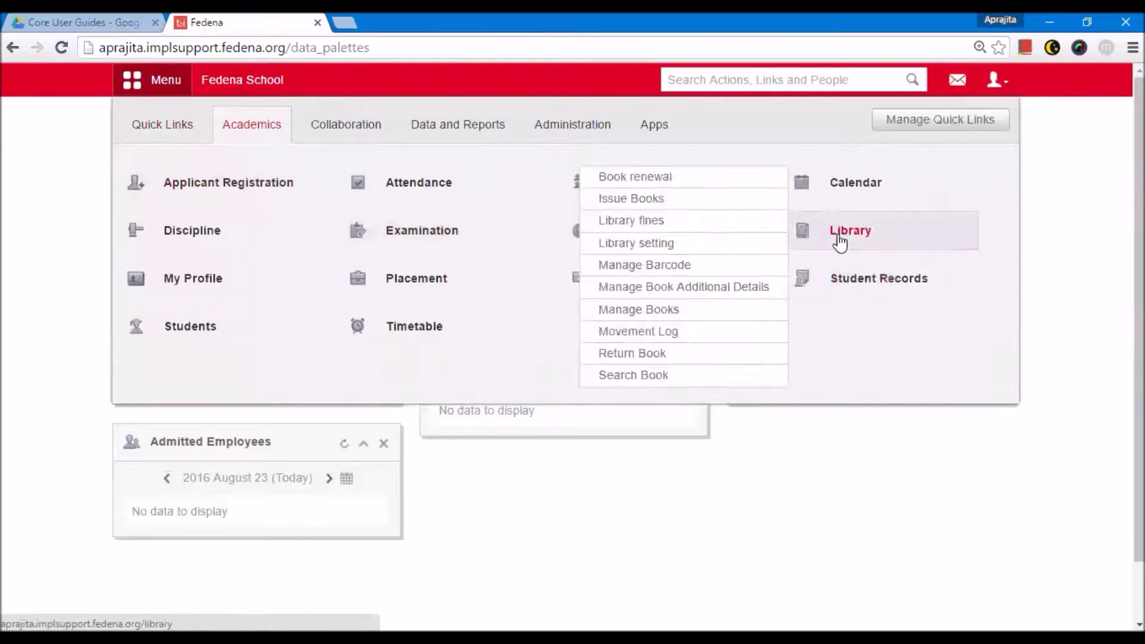
click(863, 279)
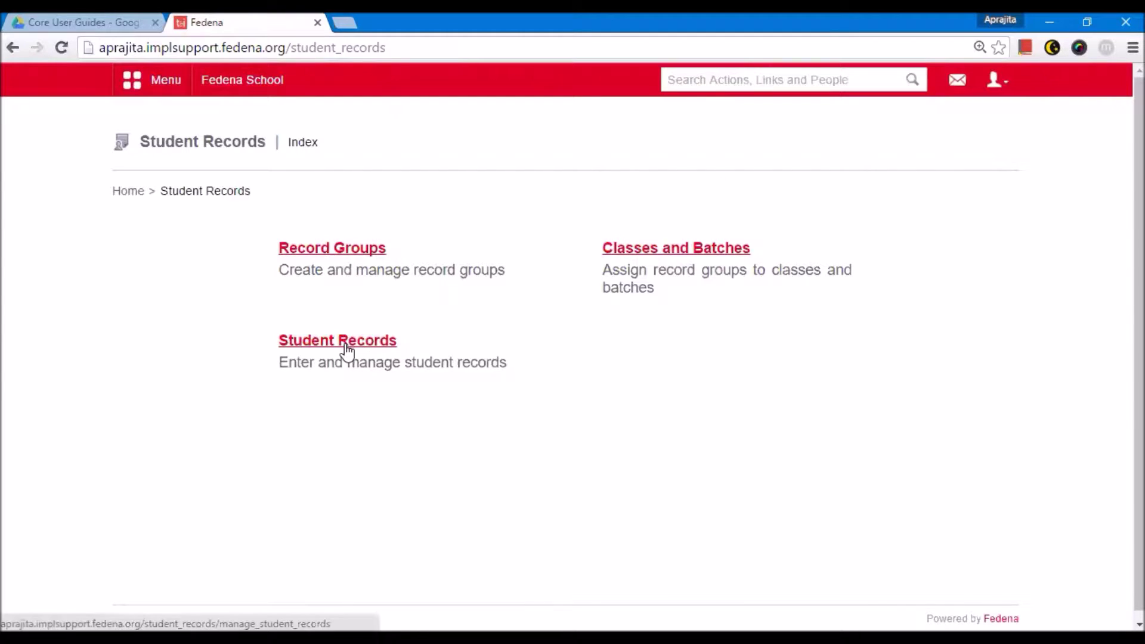
click(333, 250)
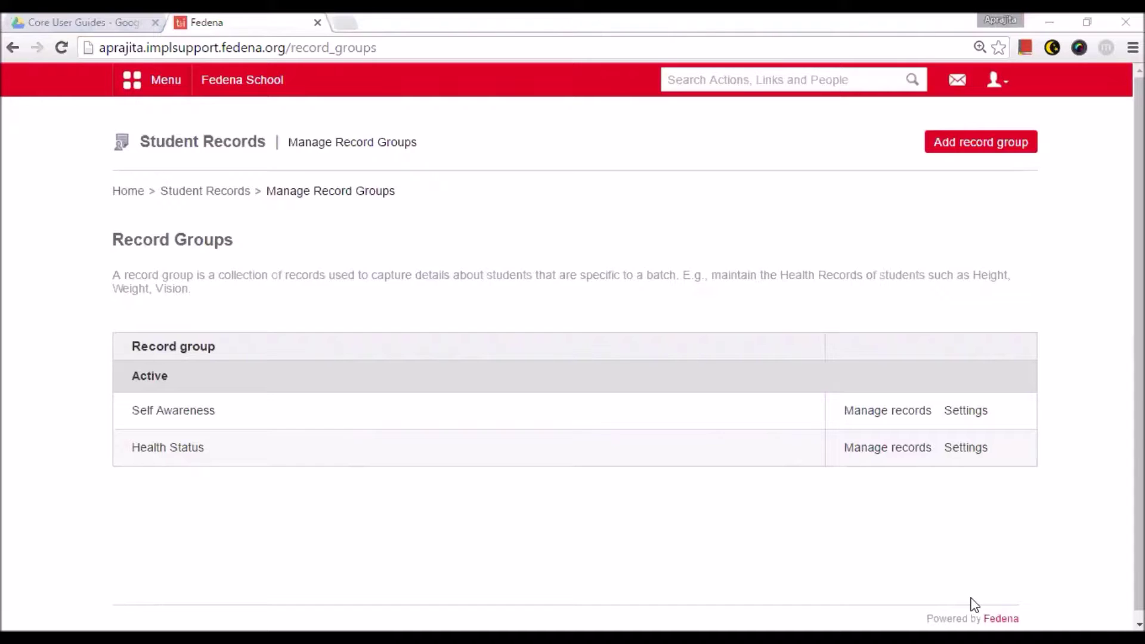
Create a new record group named Health Information
click(967, 150)
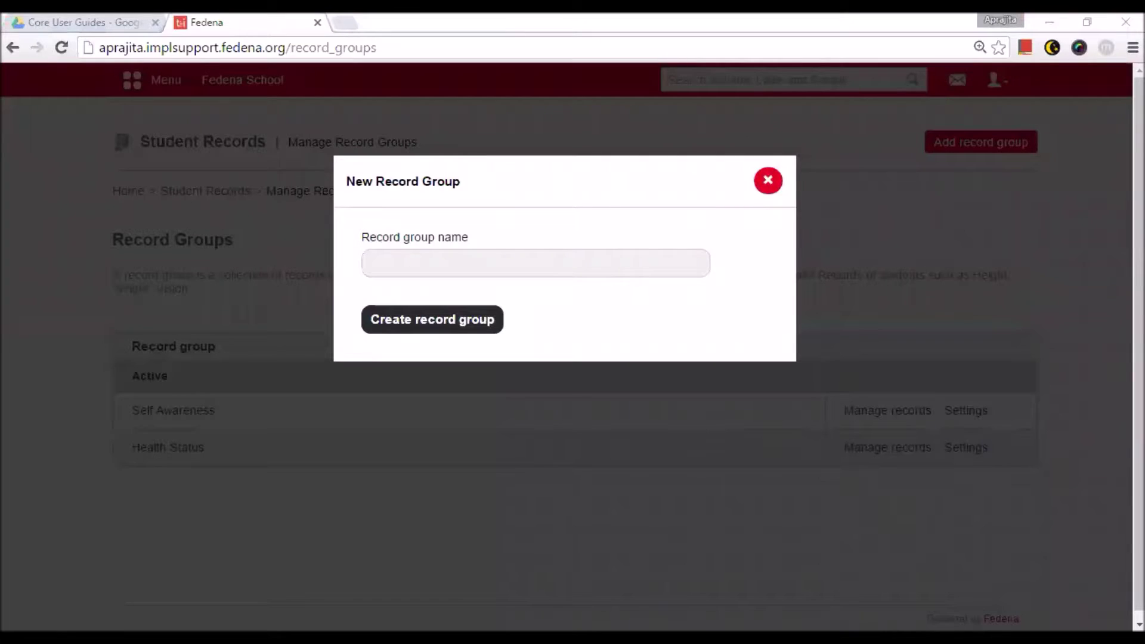
text(Ha)
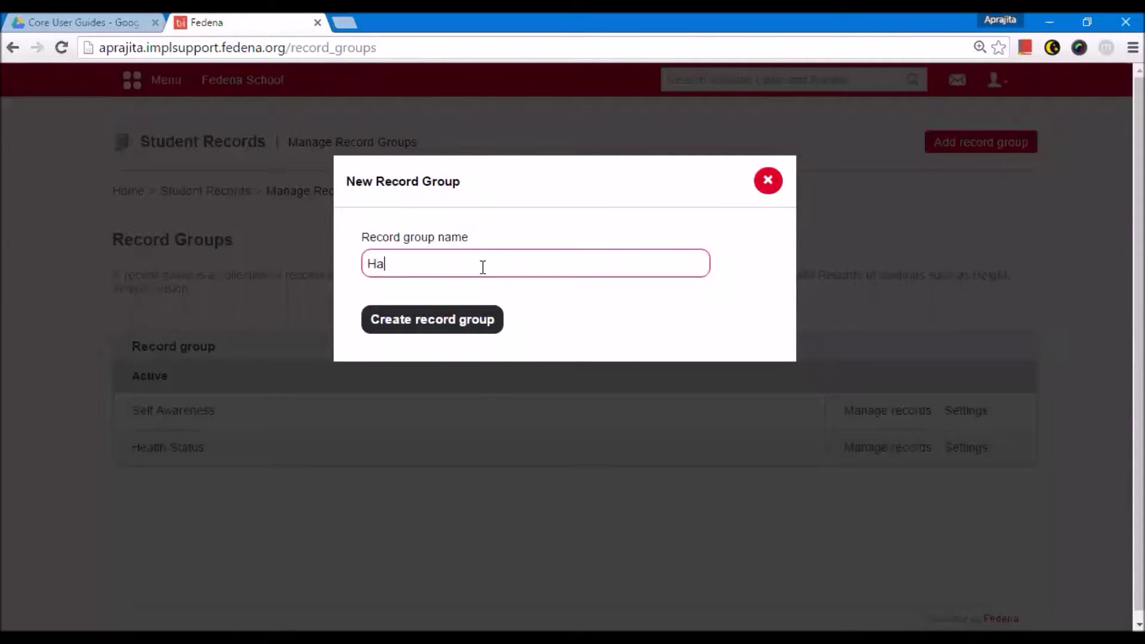
key(BackSpace)
text(ea)
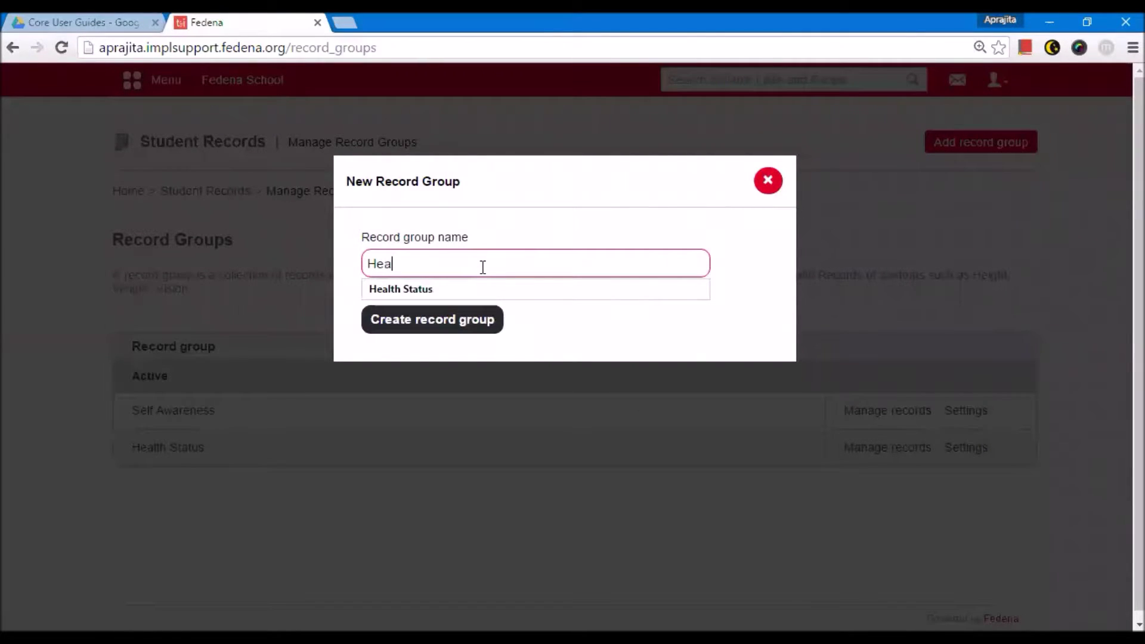
text(lth Inforn)
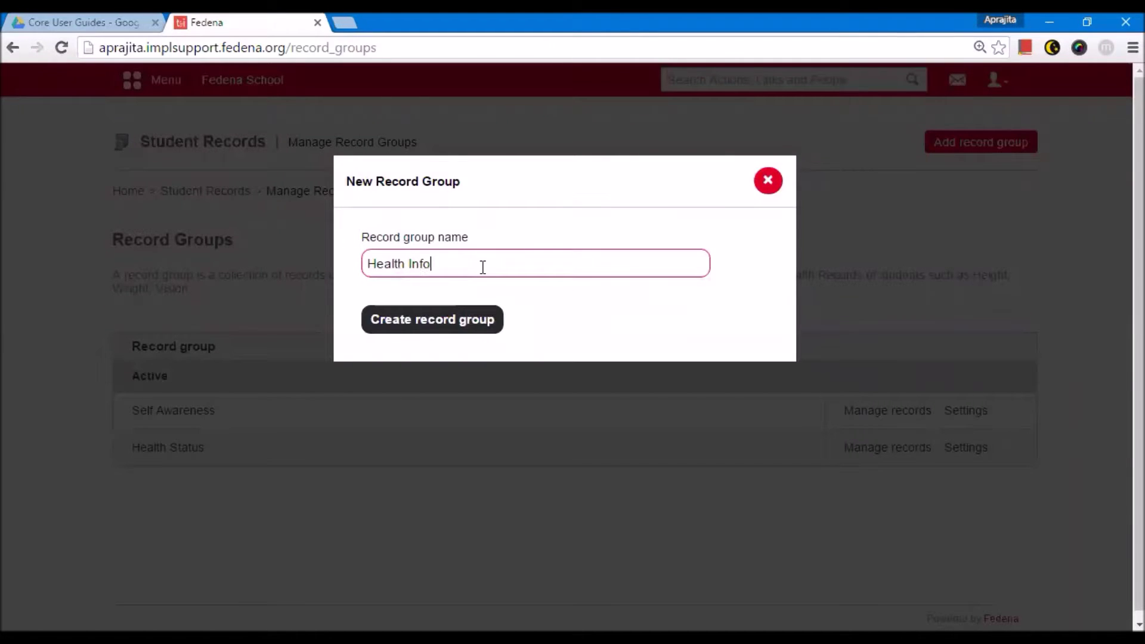
key(BackSpace)
key(BackSpace)
text(rmation)
click(471, 325)
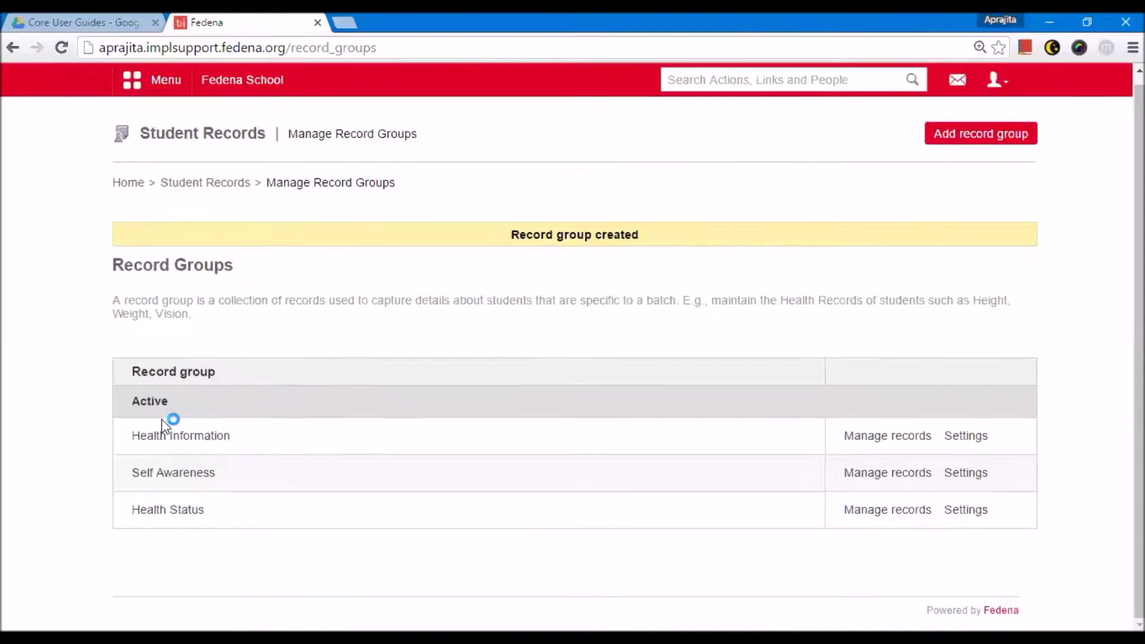
Start a new record named Height in the Health Information record group
drag(132, 435, 250, 436)
click(179, 438)
click(879, 442)
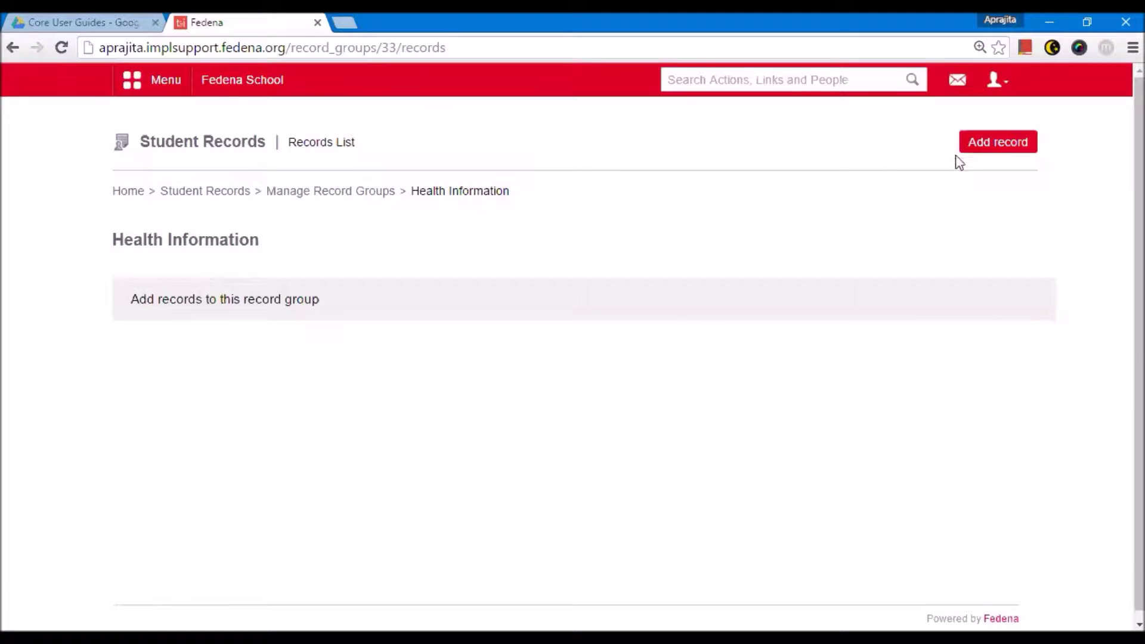
click(1004, 143)
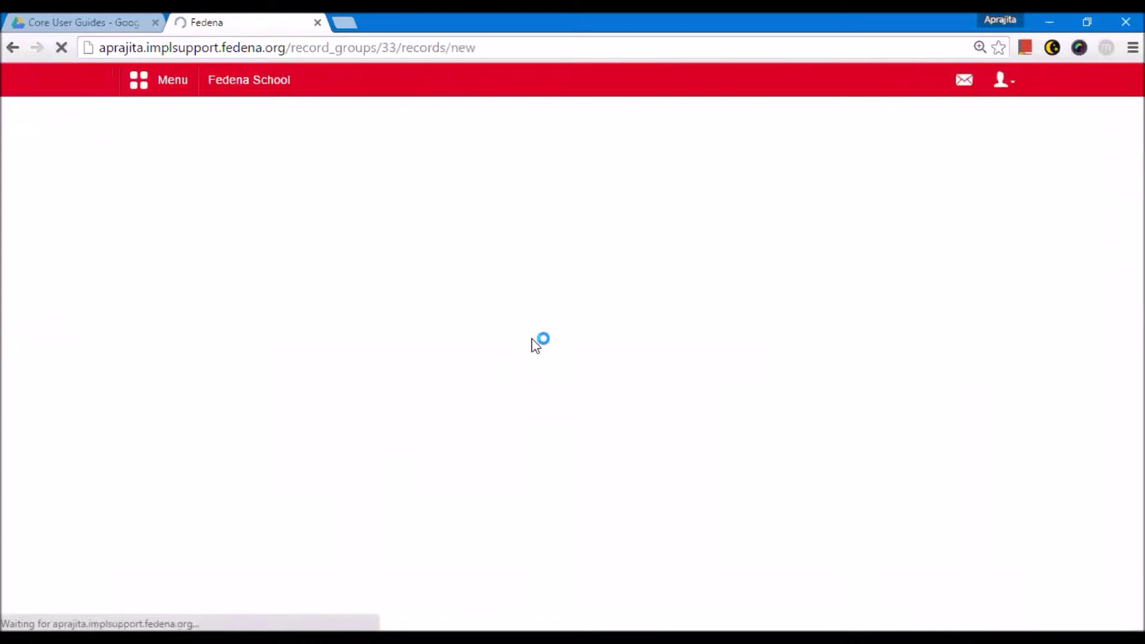
click(188, 271)
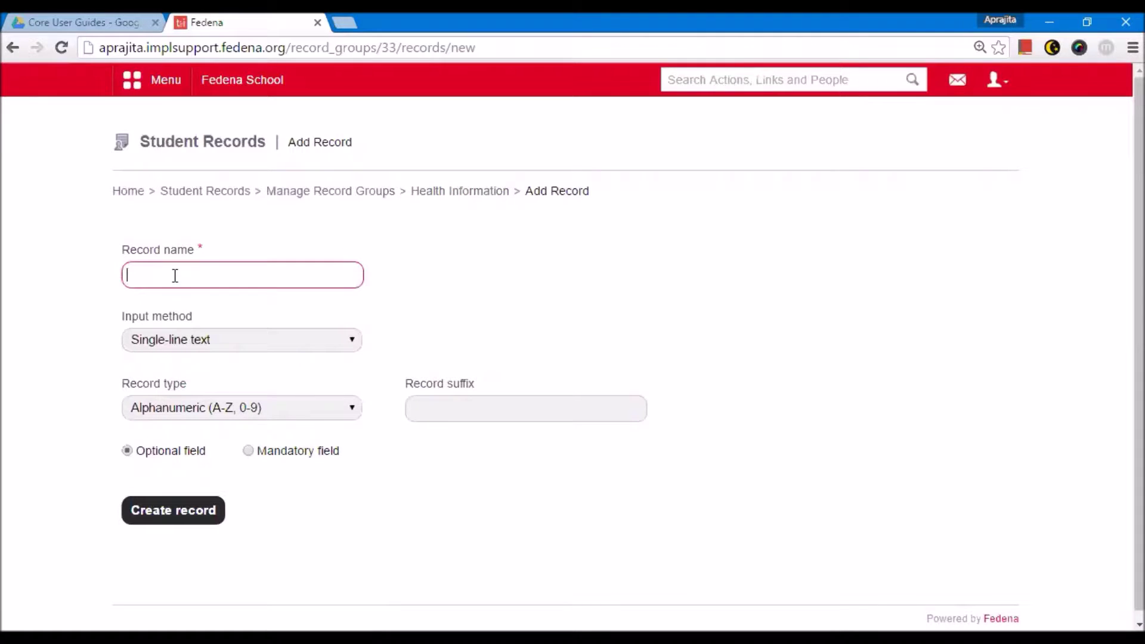
text(Height)
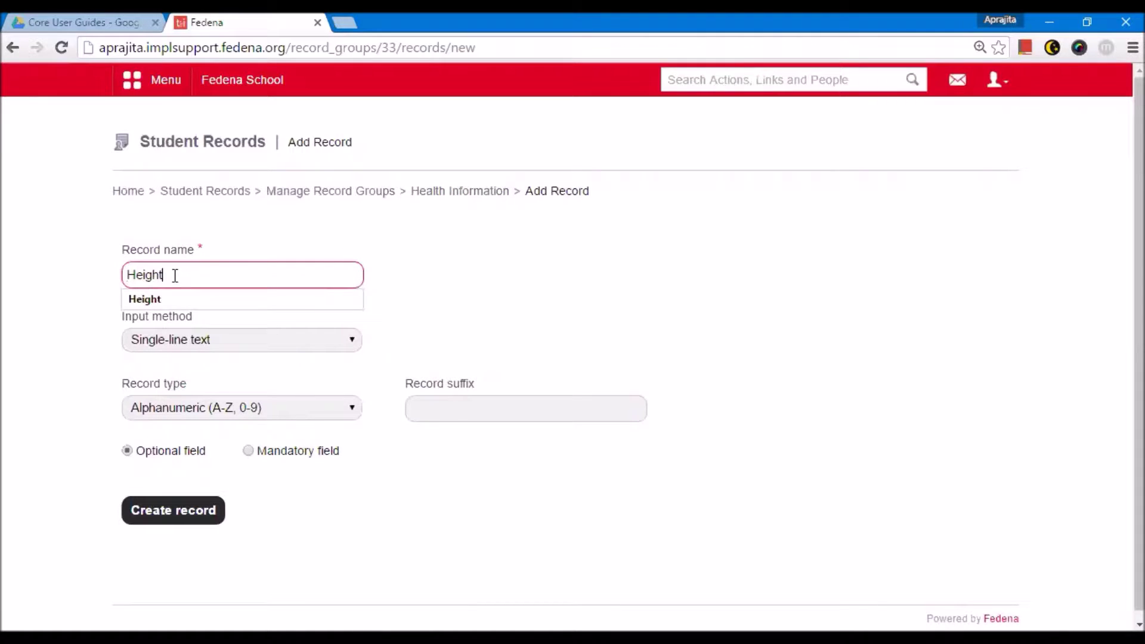
triple_click(428, 276)
click(384, 294)
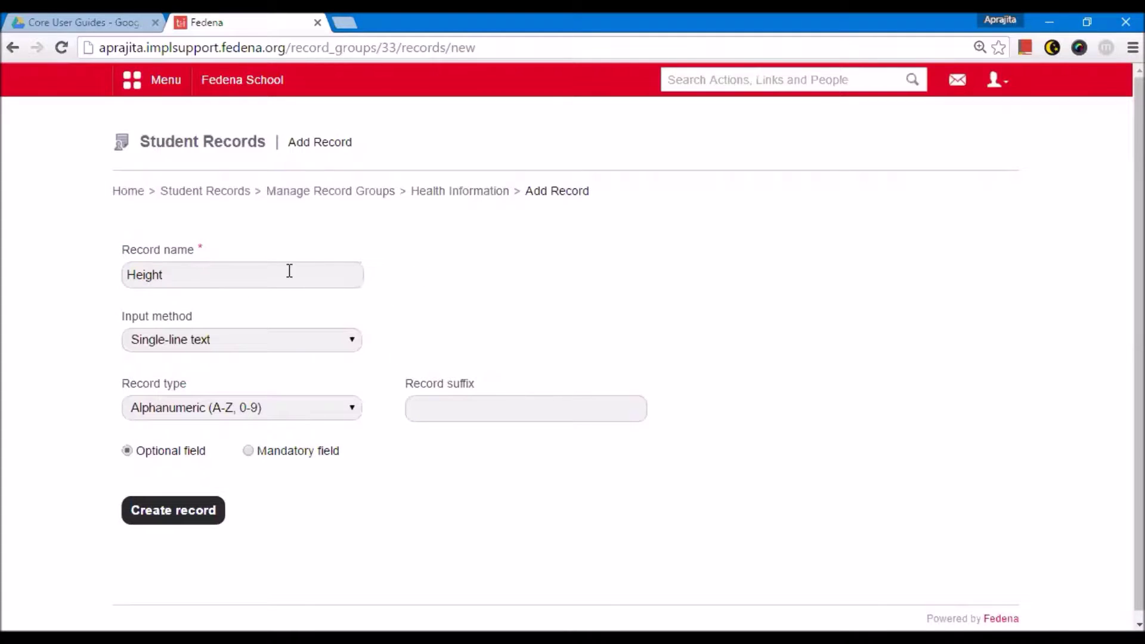
Create the Height record as a mandatory field with Single-line text input and record type Only numerals (0-9)
click(263, 343)
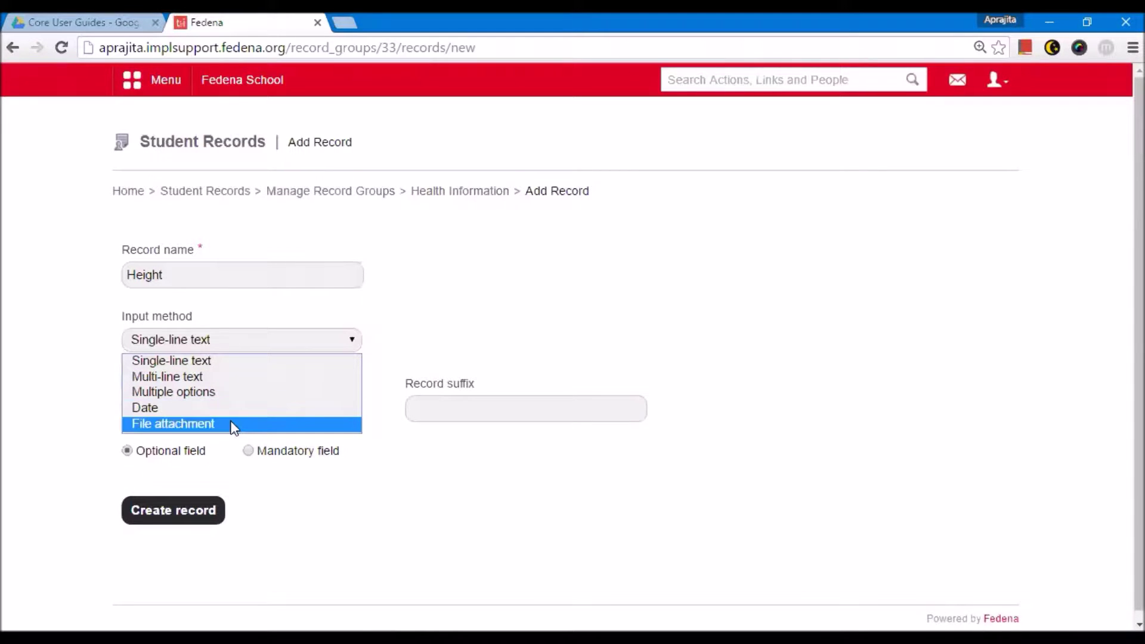
click(235, 362)
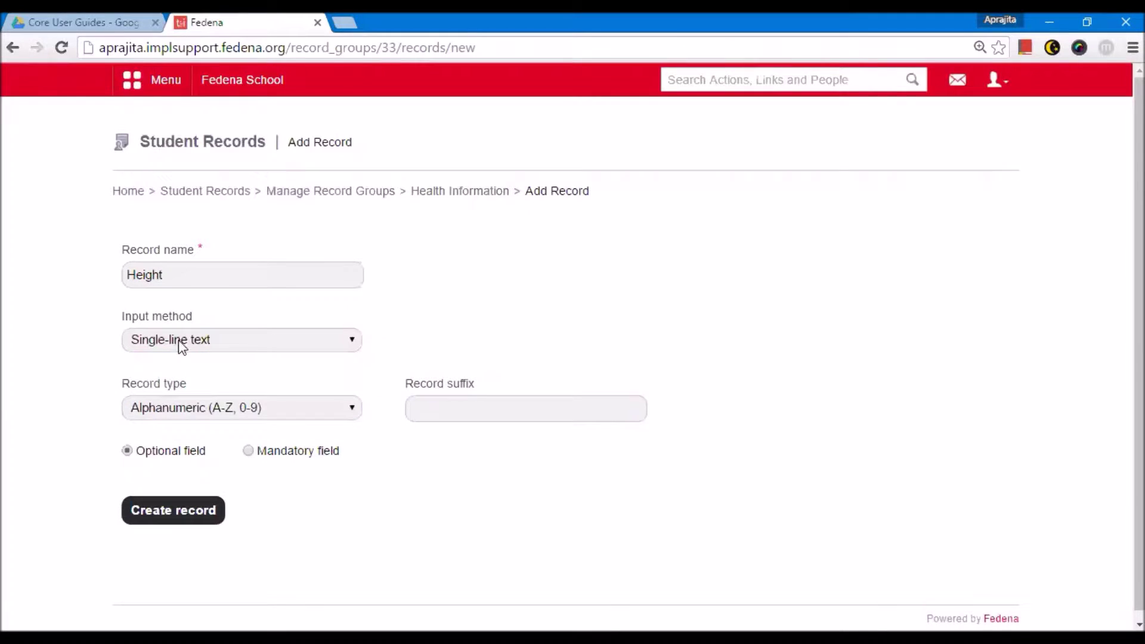
click(204, 406)
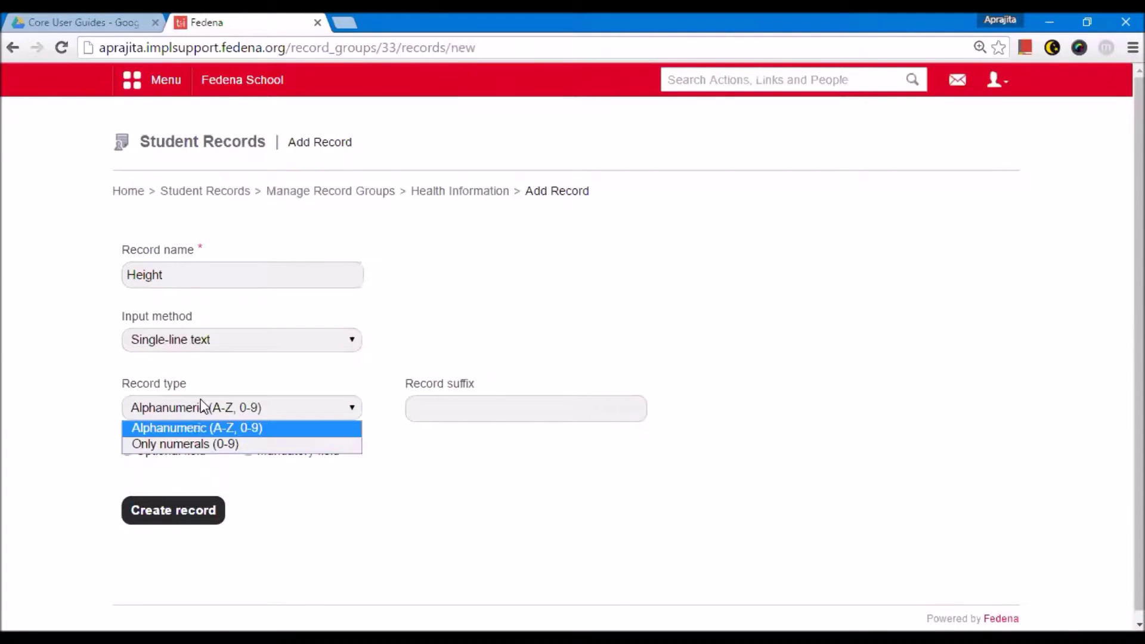
click(205, 445)
click(460, 403)
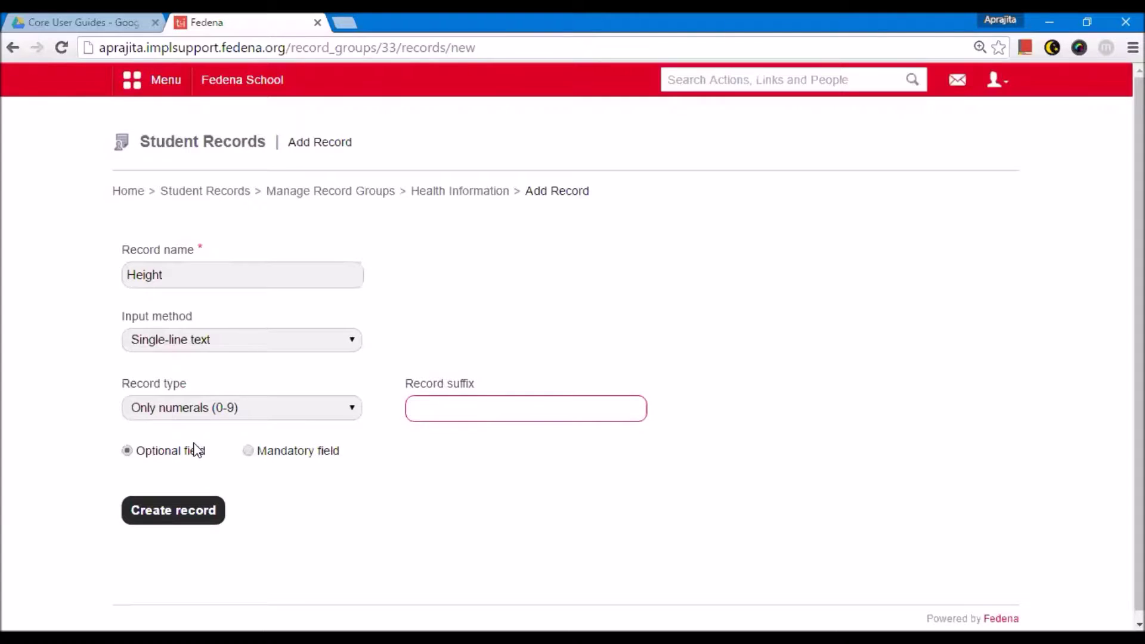
click(253, 454)
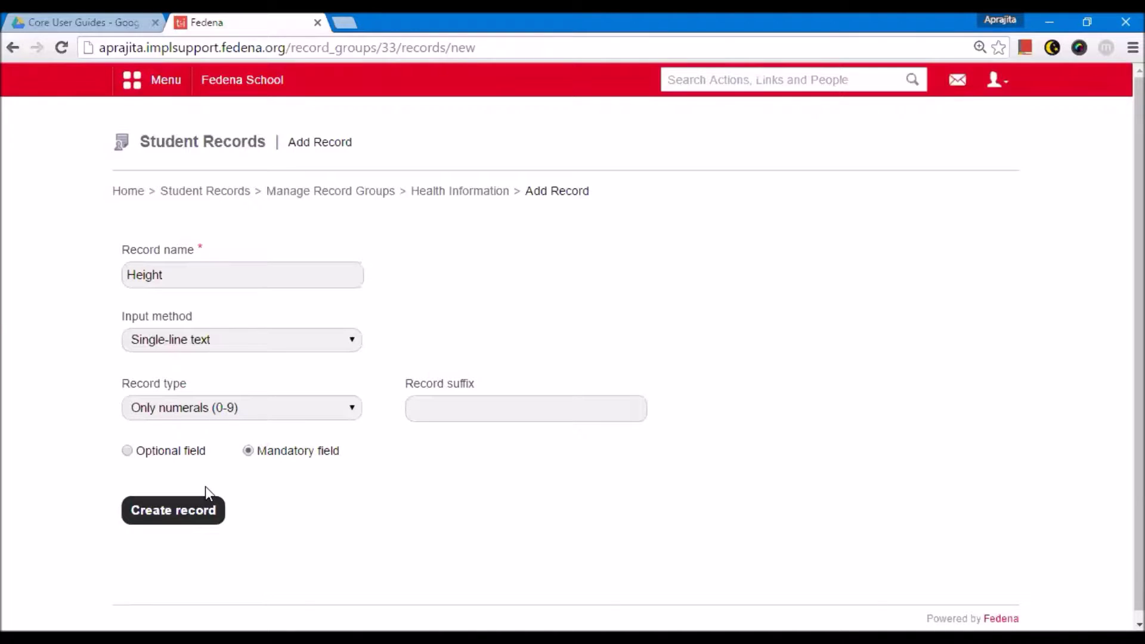
click(212, 508)
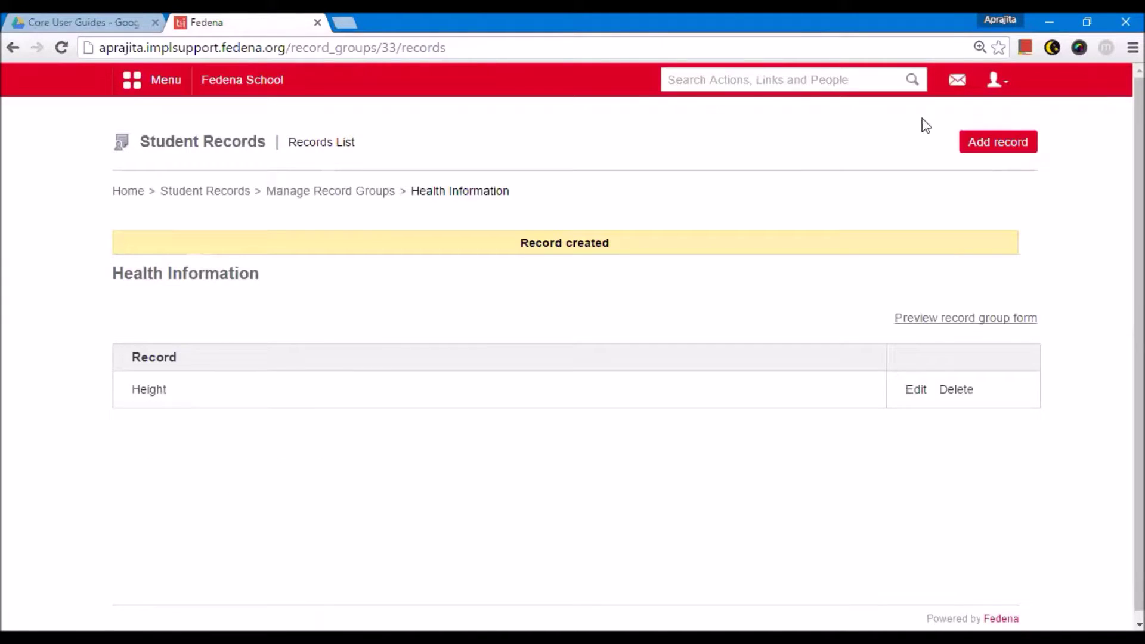
Add a mandatory Weight record with Single-line text input and record type Only numerals (0-9) to Health Information
click(990, 144)
click(300, 275)
text(Weight)
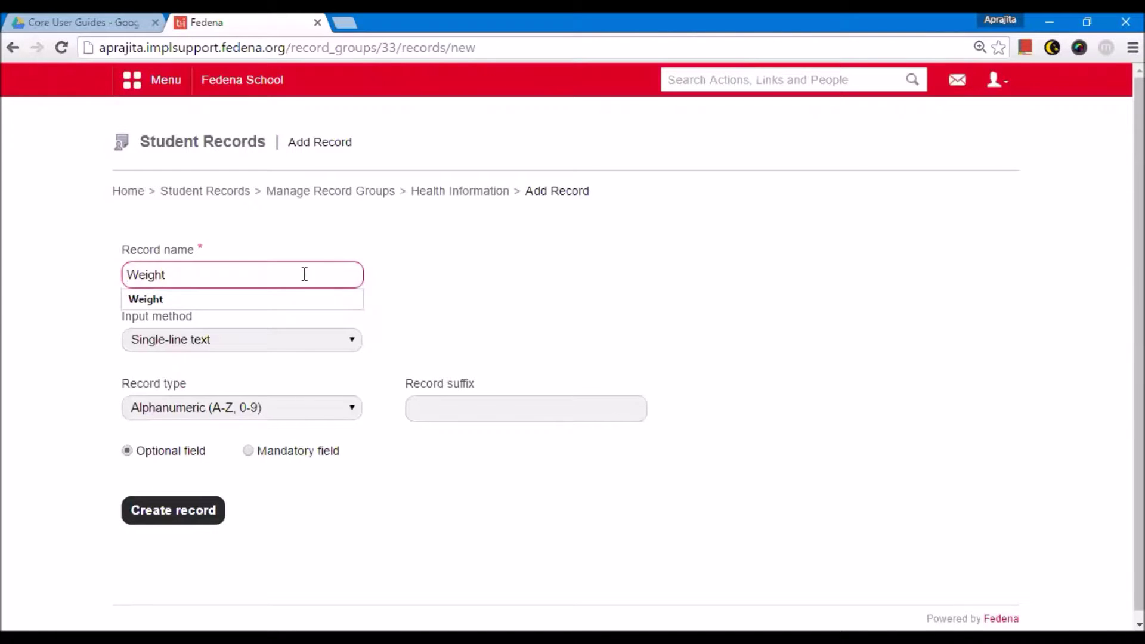
click(453, 289)
click(191, 348)
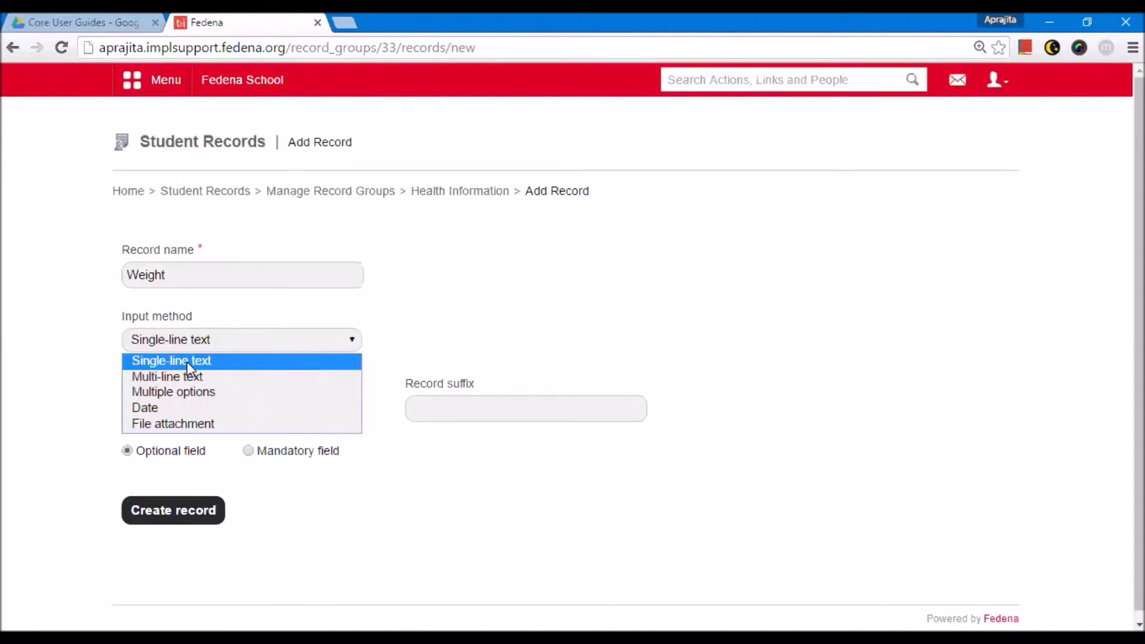
click(192, 361)
click(191, 408)
click(179, 446)
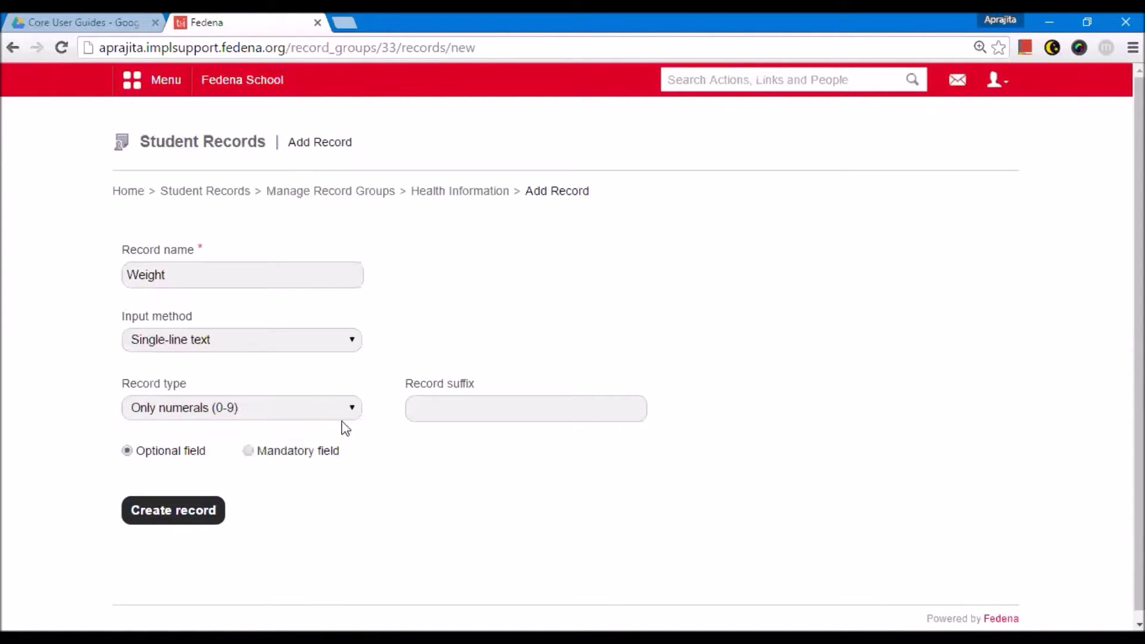
click(269, 454)
click(189, 517)
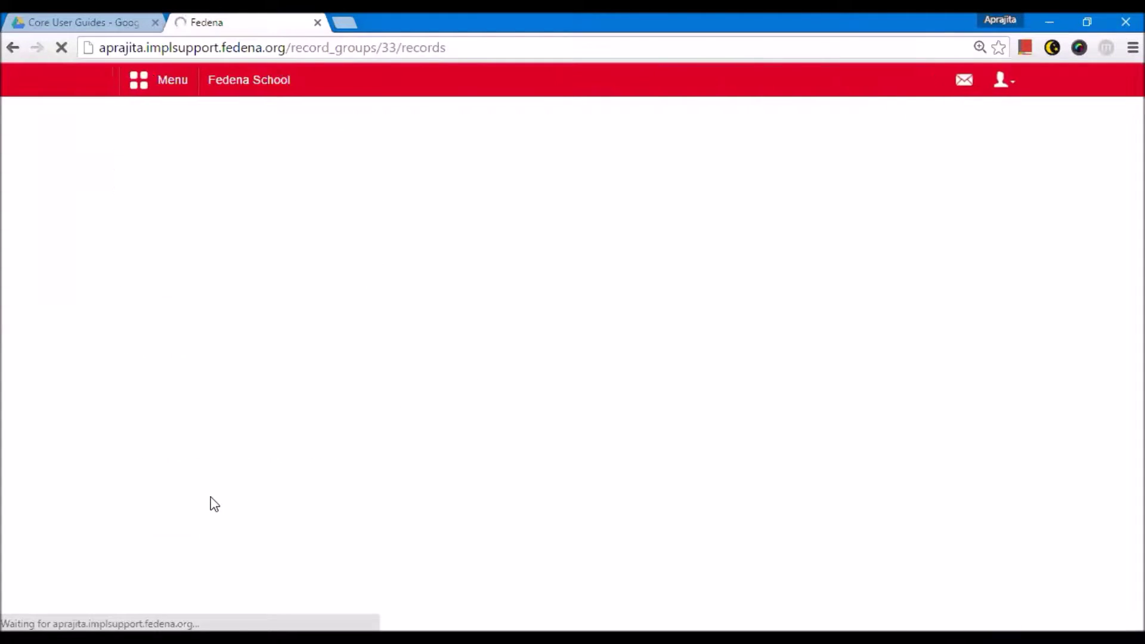
Add a mandatory Allergies record with Multi-line text input to the Health Information group
click(990, 144)
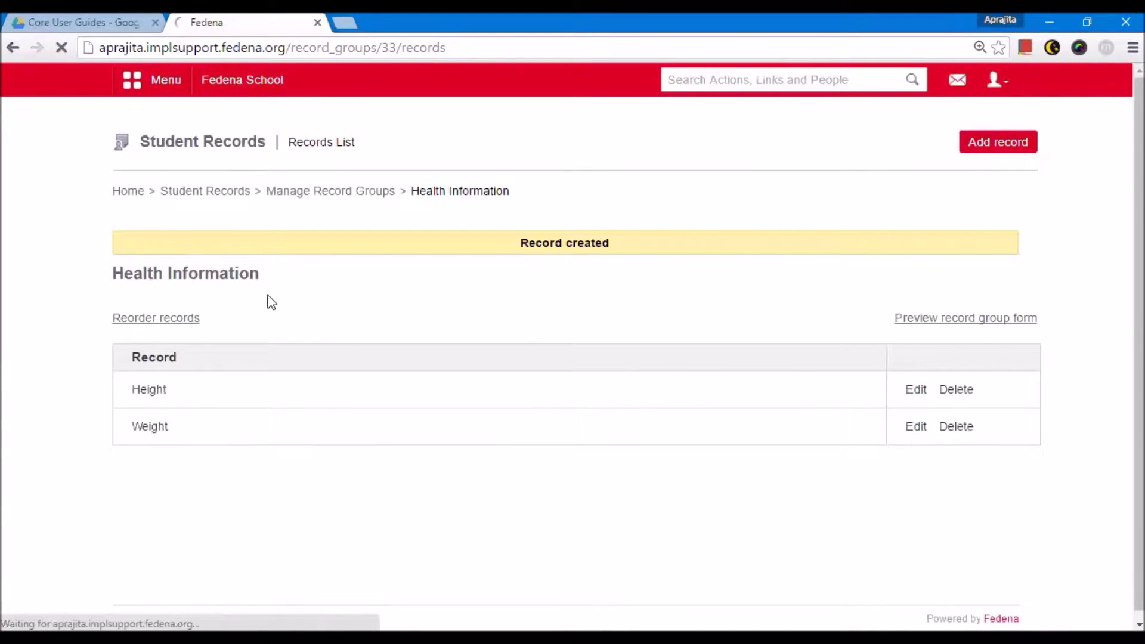
text(Allergies)
click(244, 344)
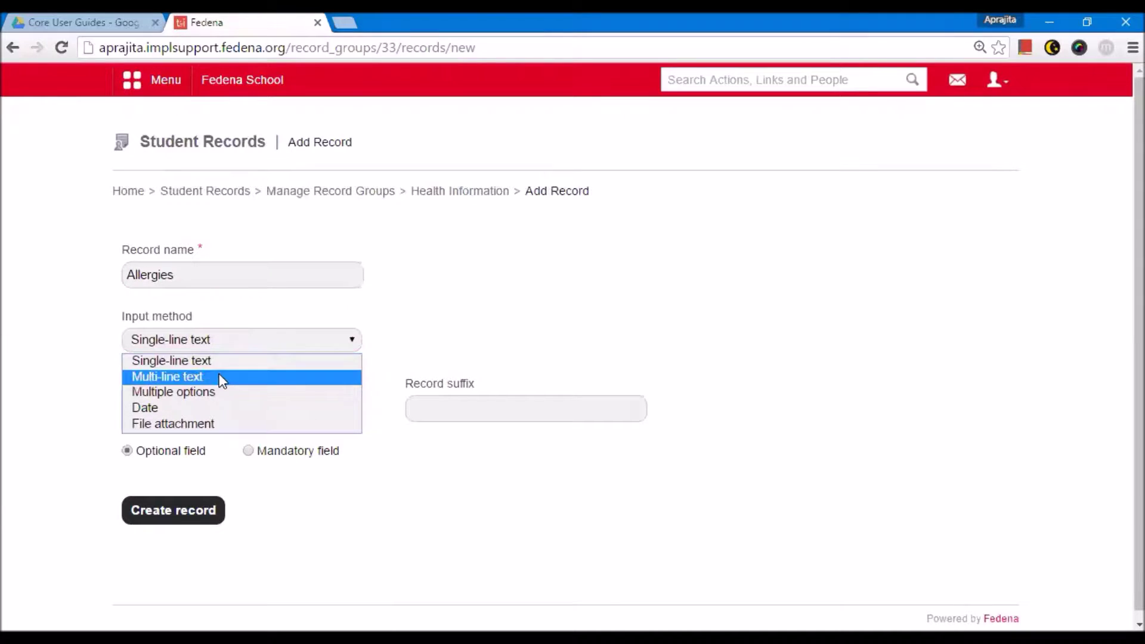
click(221, 375)
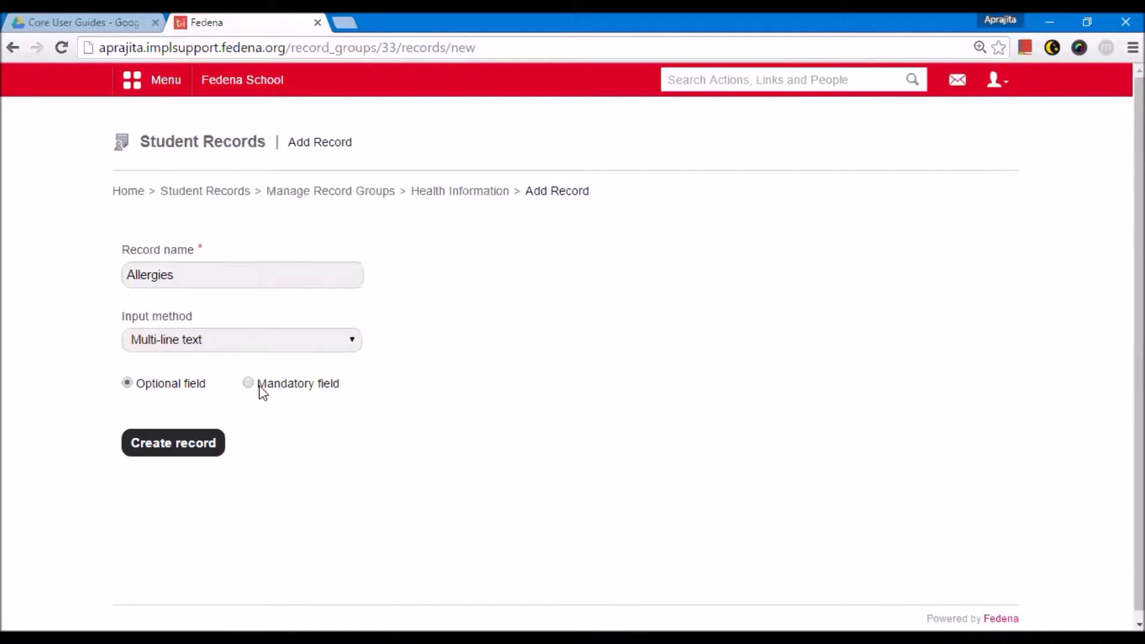
click(294, 384)
click(163, 444)
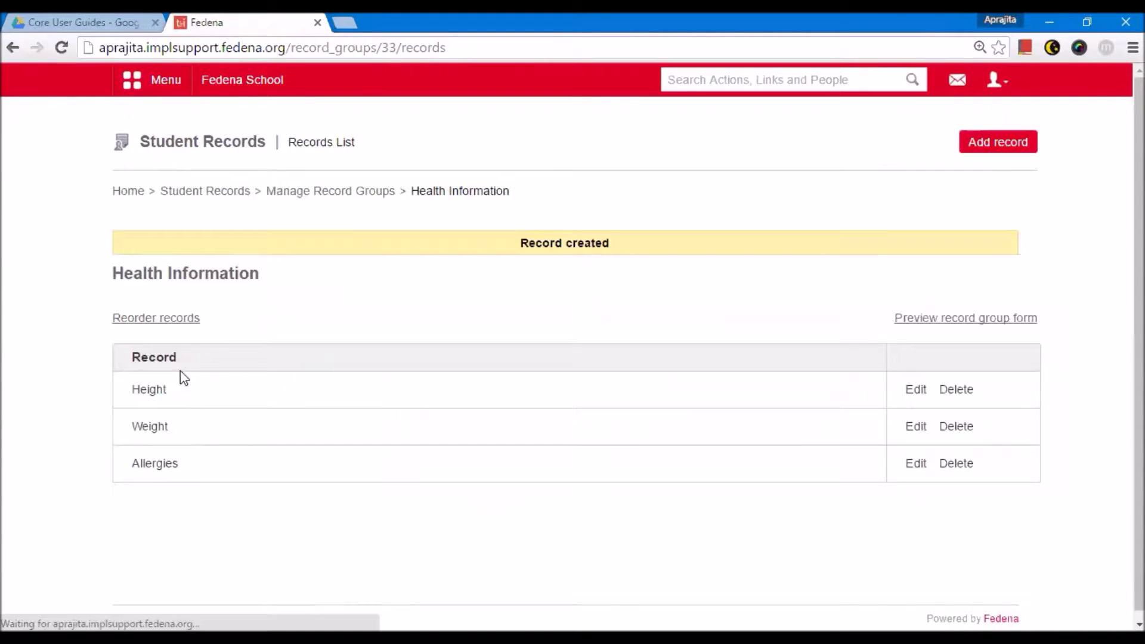
Add an optional Health Certificate record with File attachment as its input method to the Health Information group
click(1003, 143)
click(234, 279)
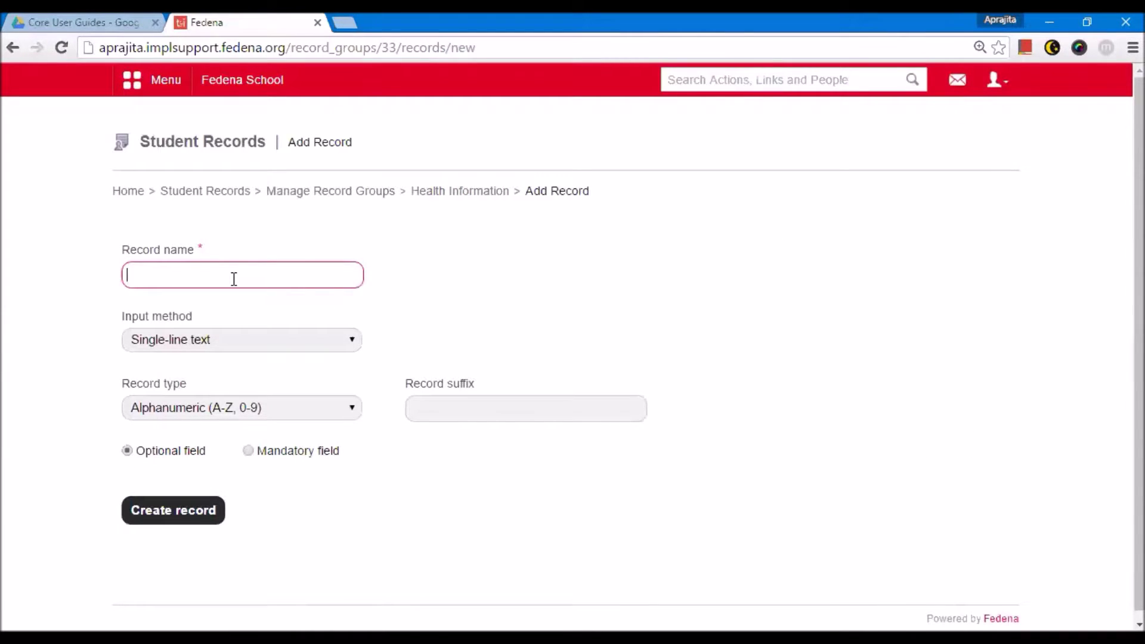
text(Health Certificate)
click(218, 341)
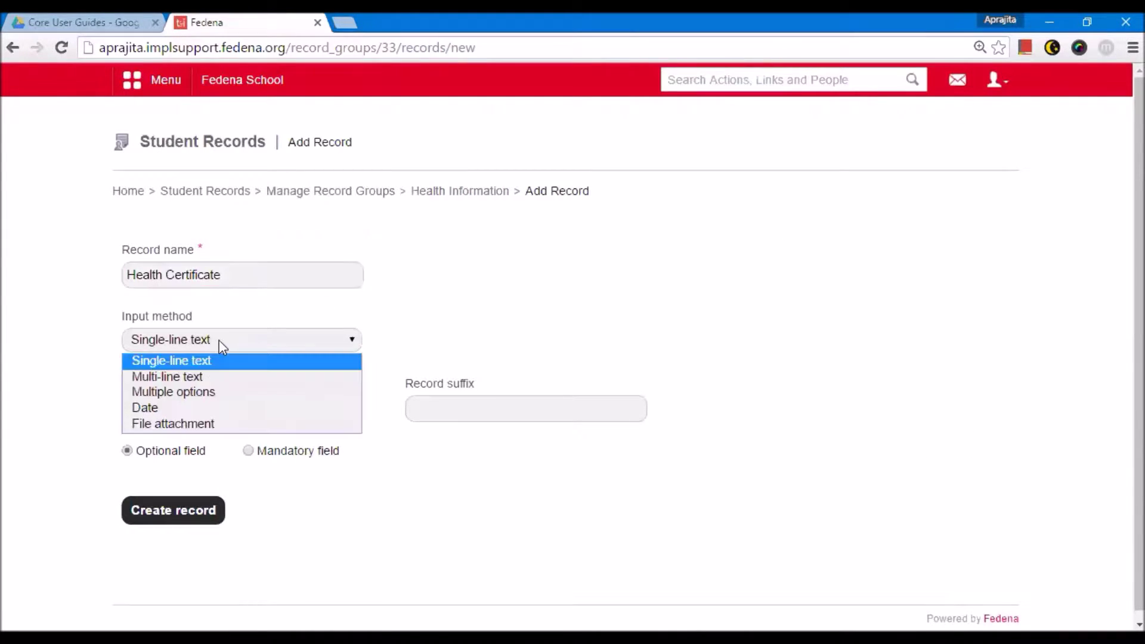
click(193, 419)
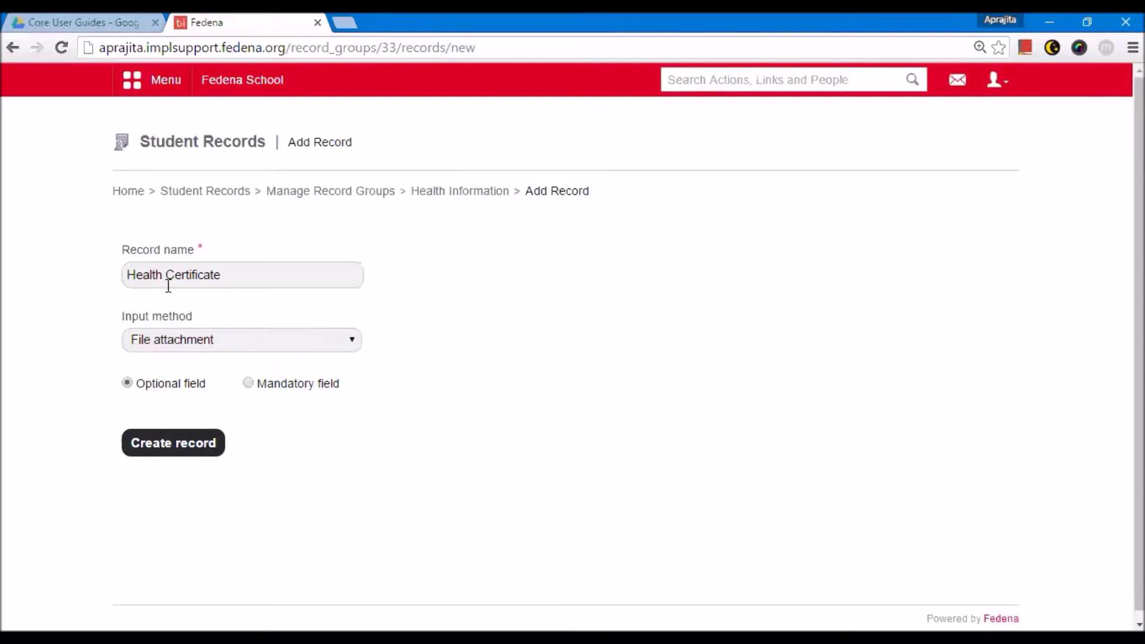
click(187, 458)
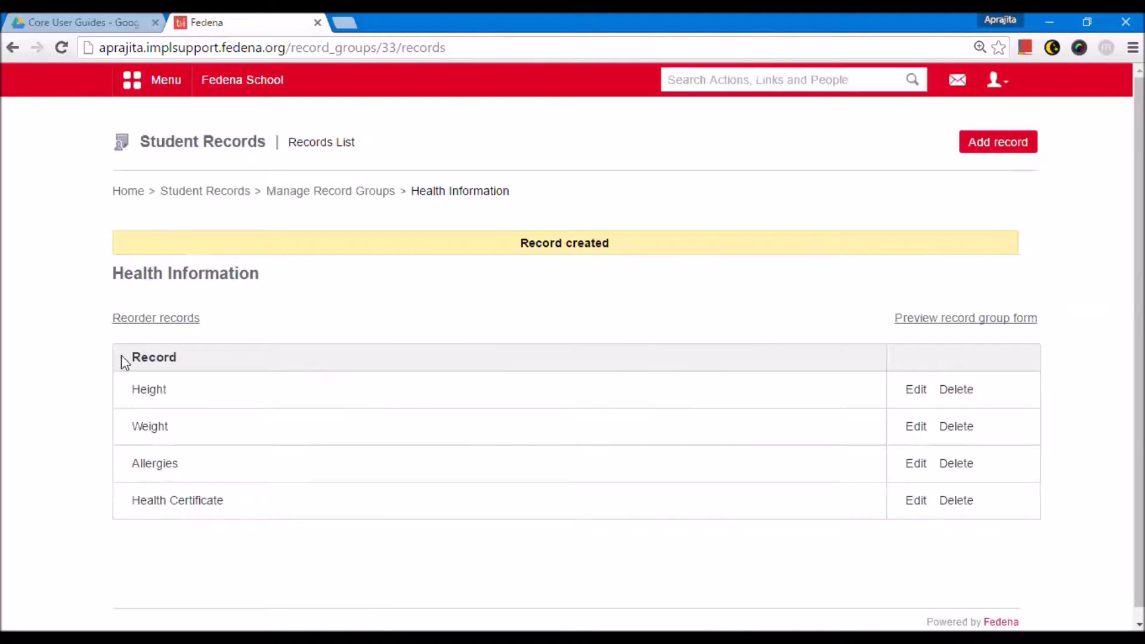
Return to the list of record groups and open the settings of the Health Information group
triple_click(162, 291)
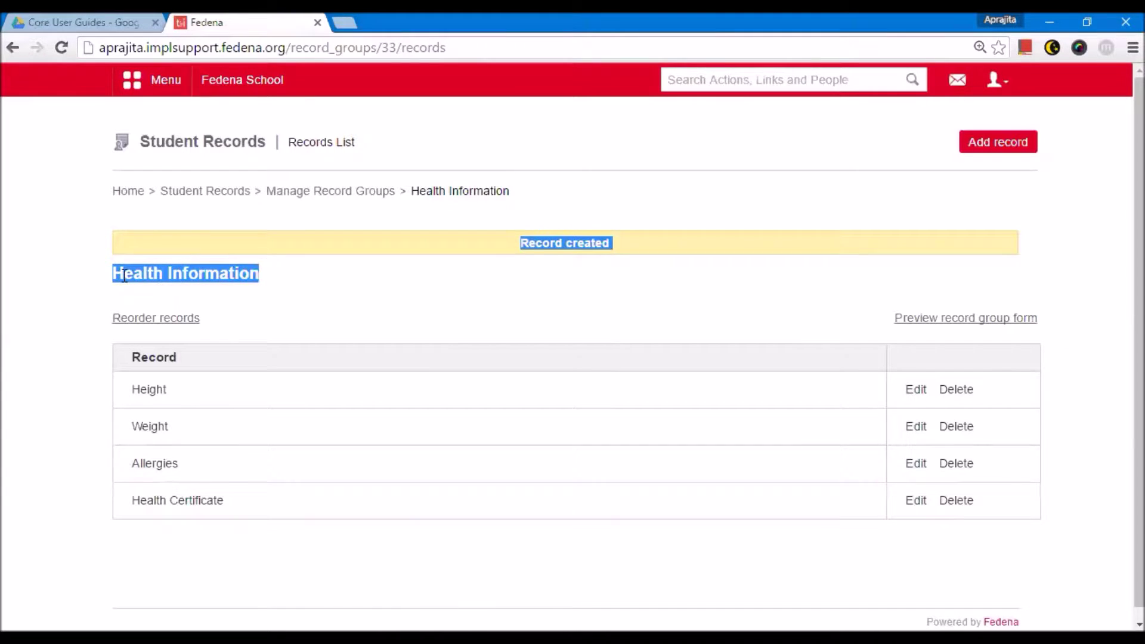
click(232, 278)
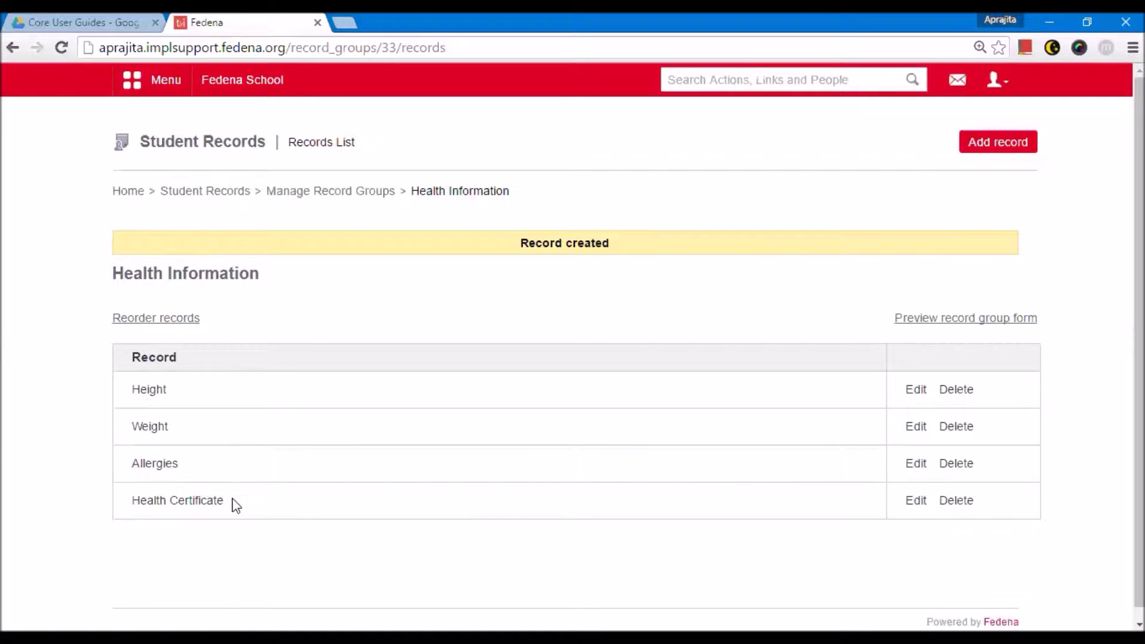
click(359, 197)
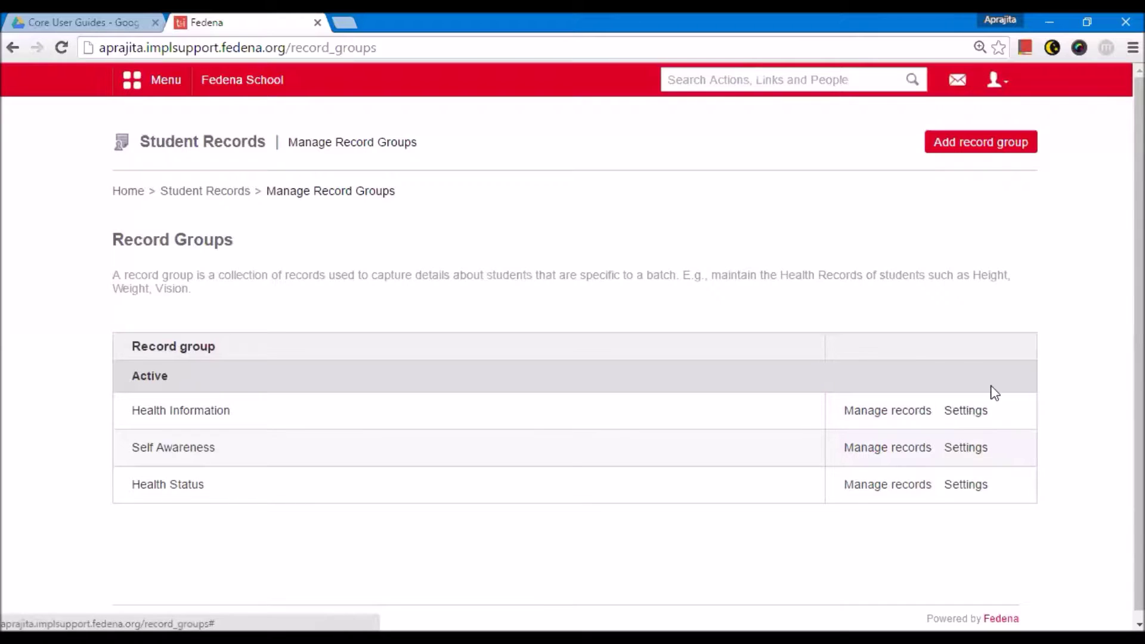
click(963, 409)
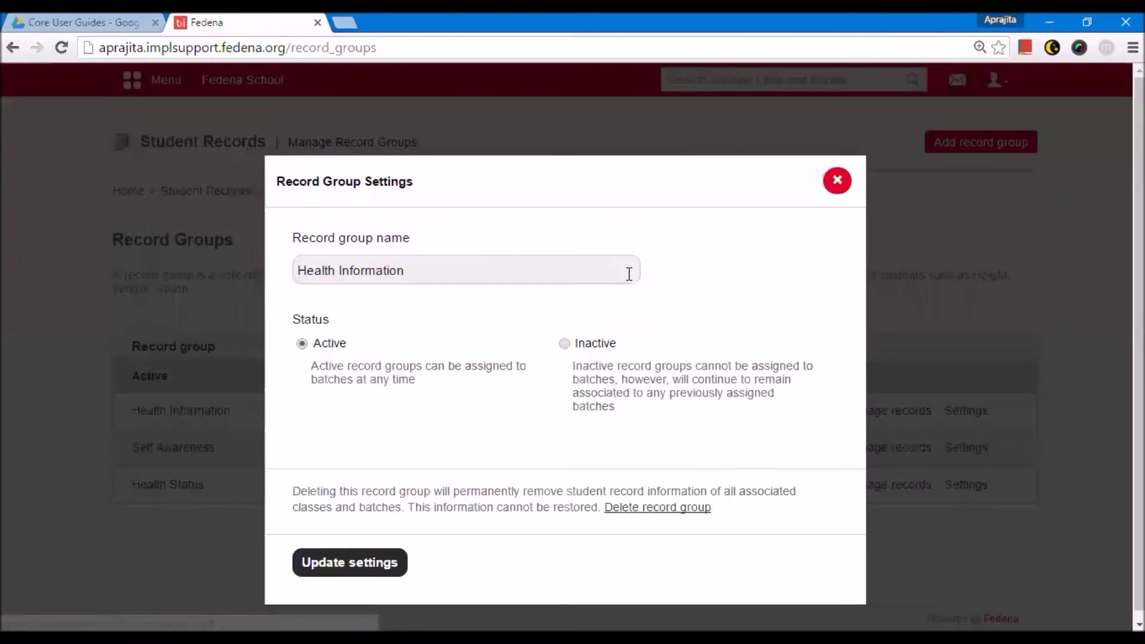
Review the name, status and deletion options in the Health Information group's settings and close them without changes
click(414, 272)
drag(441, 272, 273, 288)
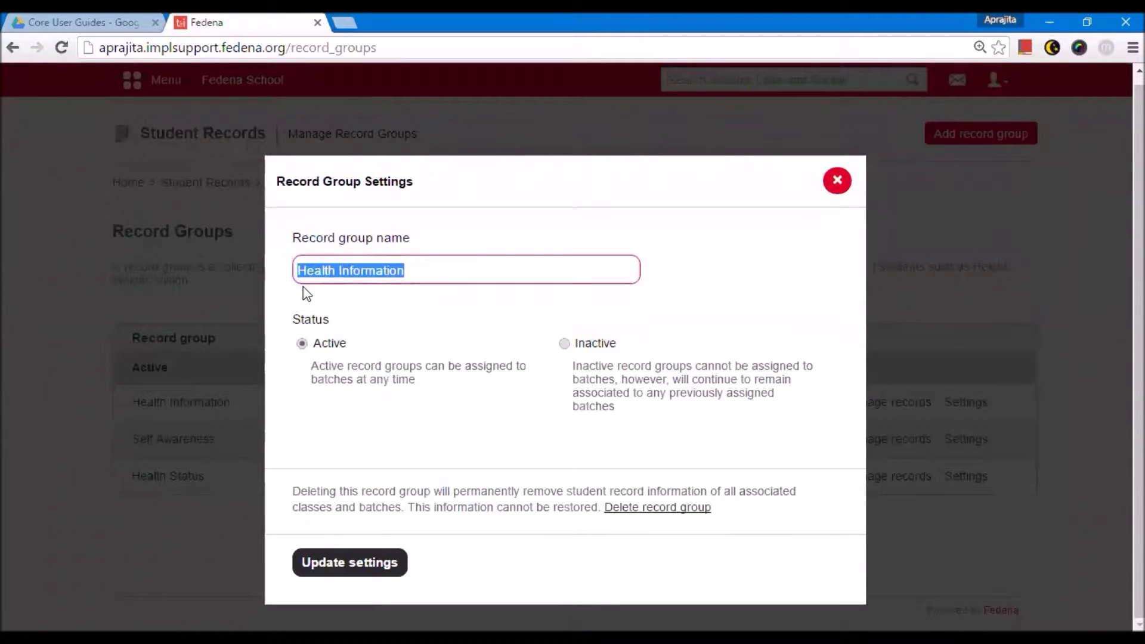
click(437, 279)
click(446, 340)
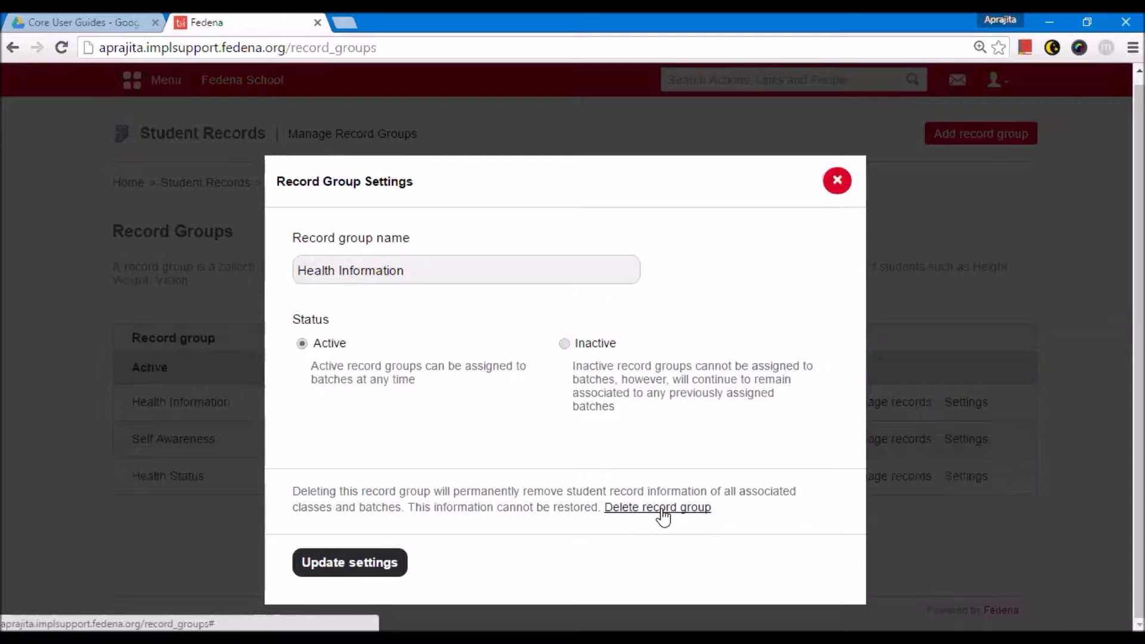
click(836, 185)
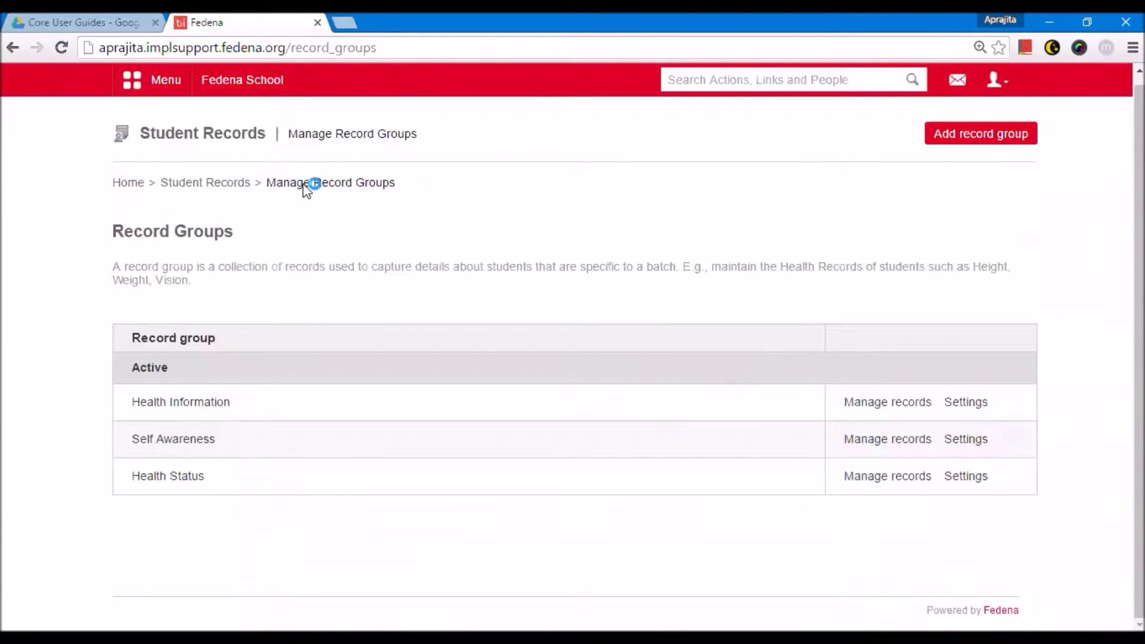
Open the Classes and Batches page of Student Records and look through the classes with and without record groups
click(221, 187)
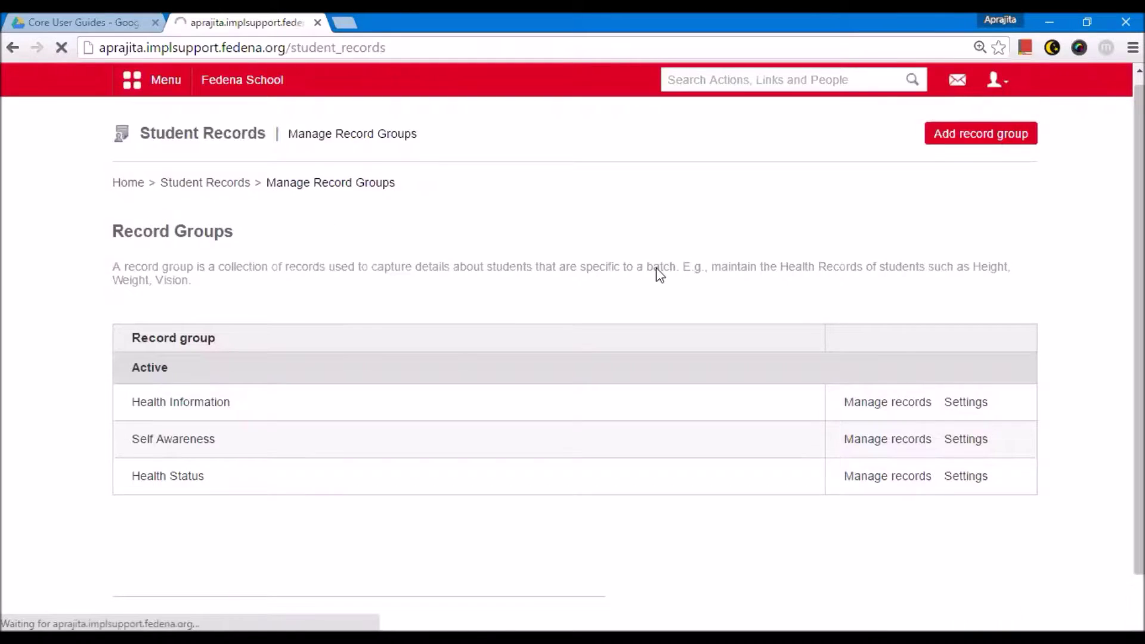
click(665, 249)
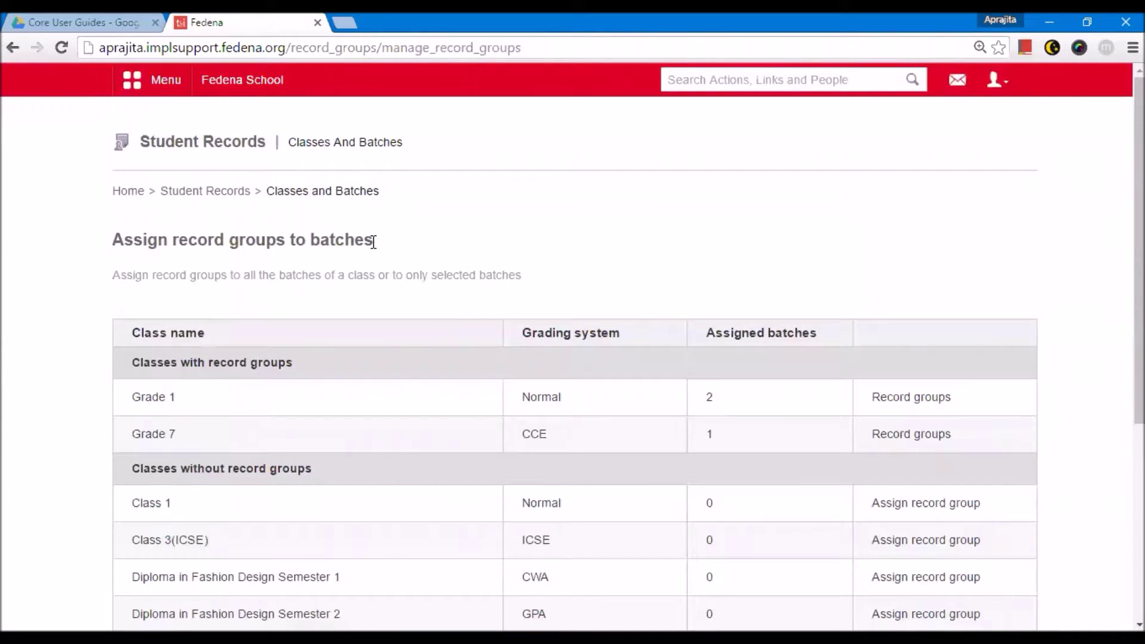
scroll(371, 246, down, 3)
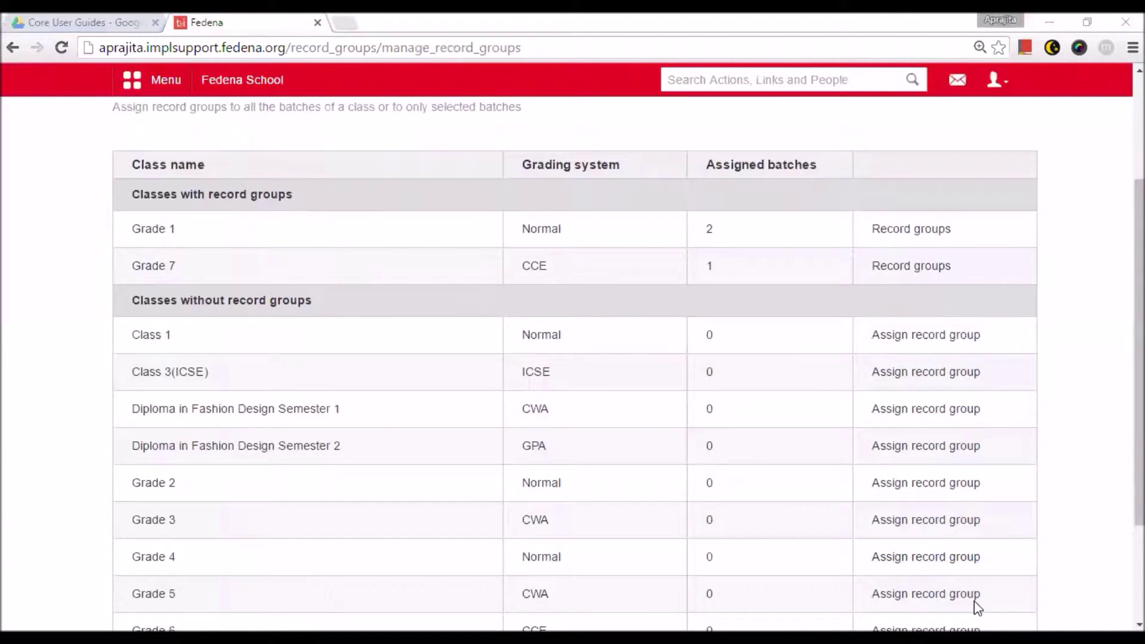
scroll(892, 586, up, 1)
scroll(420, 442, down, 4)
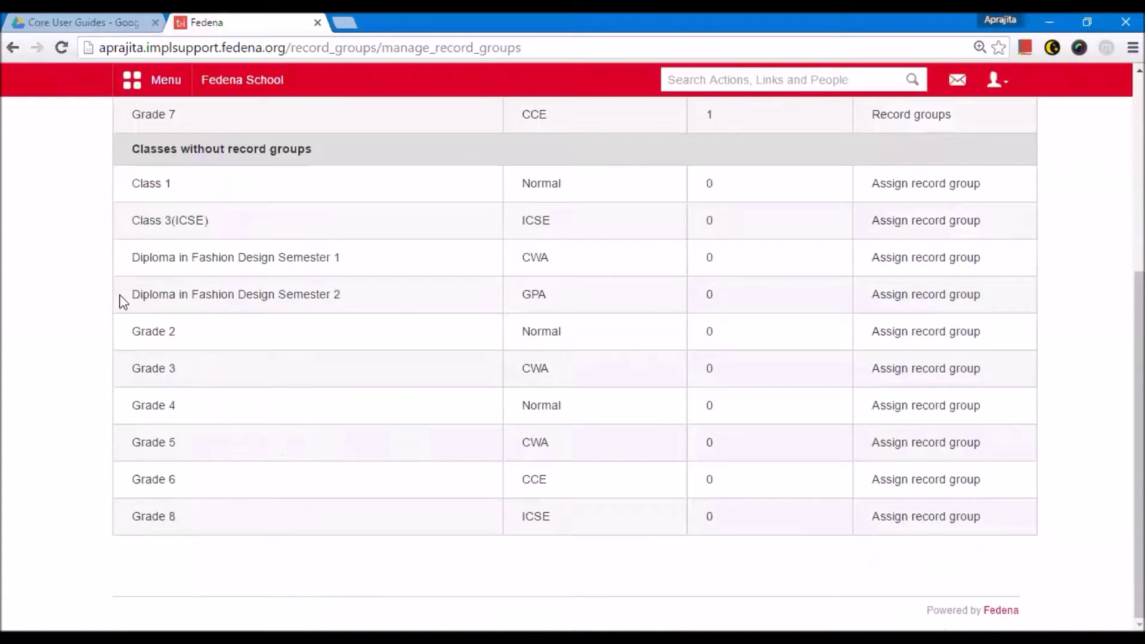
scroll(320, 377, up, 4)
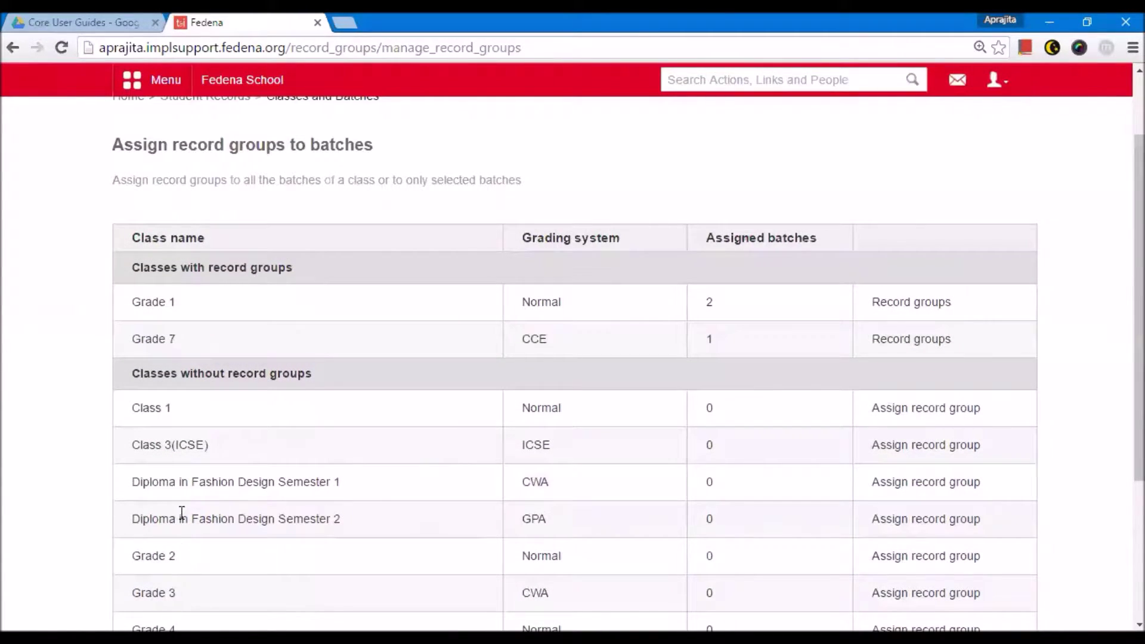
scroll(205, 354, down, 4)
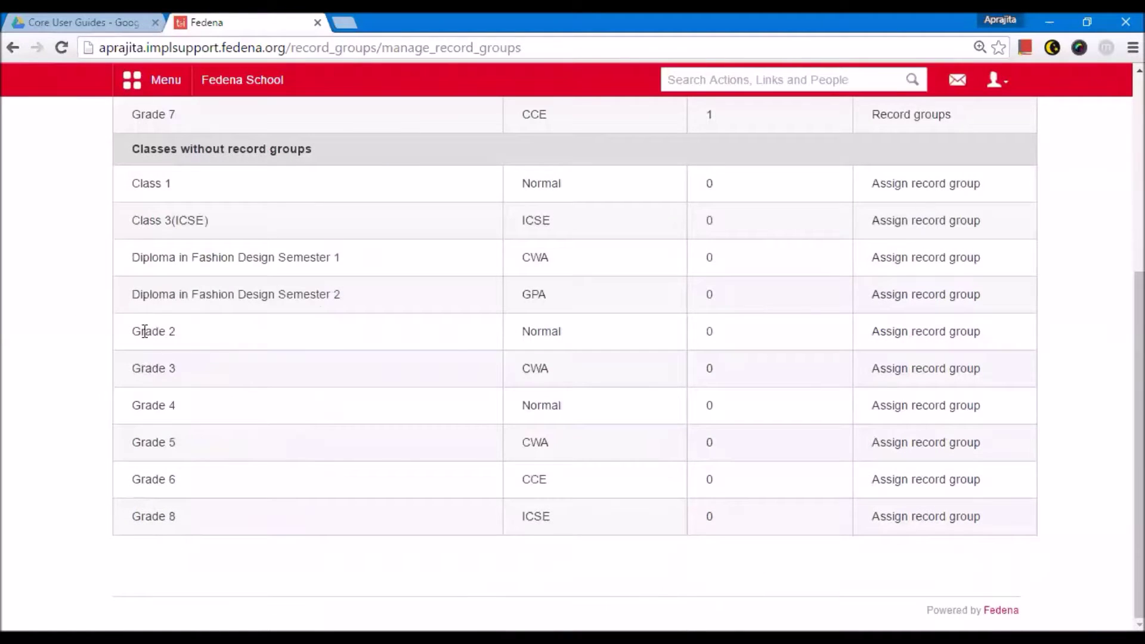
Assign Health Information to Grade 2's selected batches G2 - A March 2016 and G2 - B March 2016, with auto-assignment to newly created batches
drag(136, 332, 178, 331)
scroll(528, 195, up, 2)
scroll(555, 418, up, 1)
scroll(555, 425, down, 2)
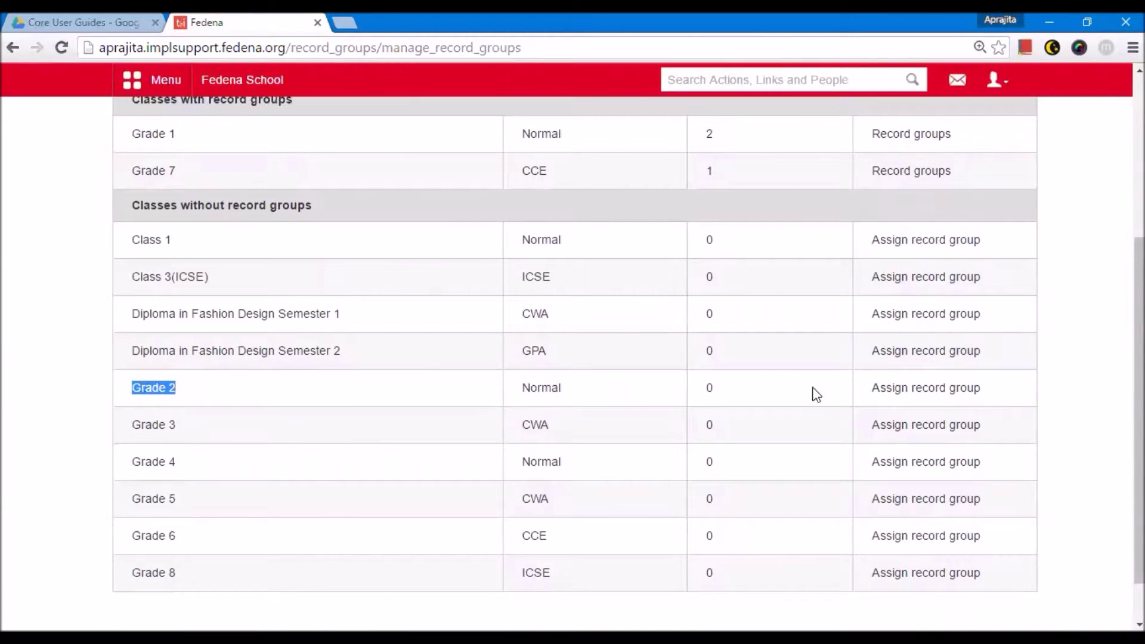
click(899, 391)
click(355, 174)
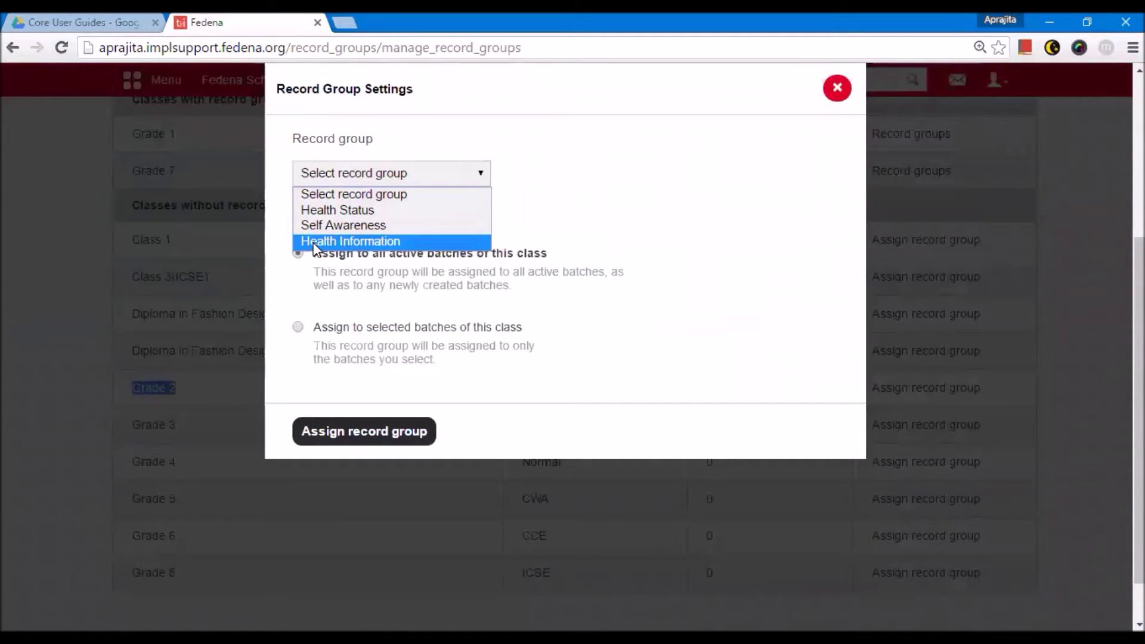
click(346, 243)
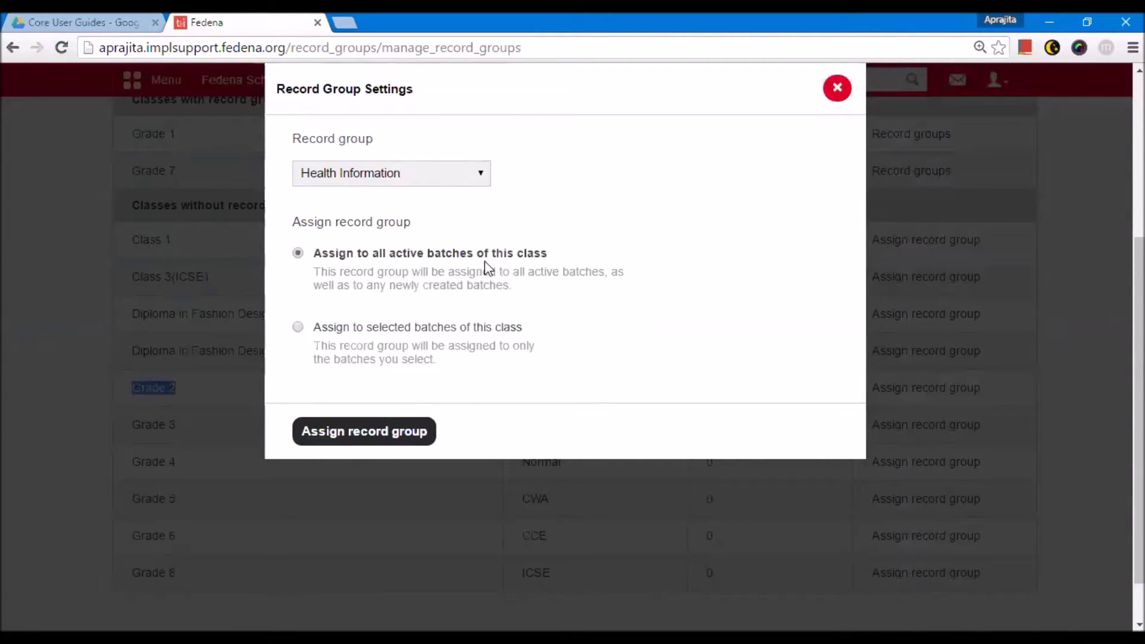
click(339, 332)
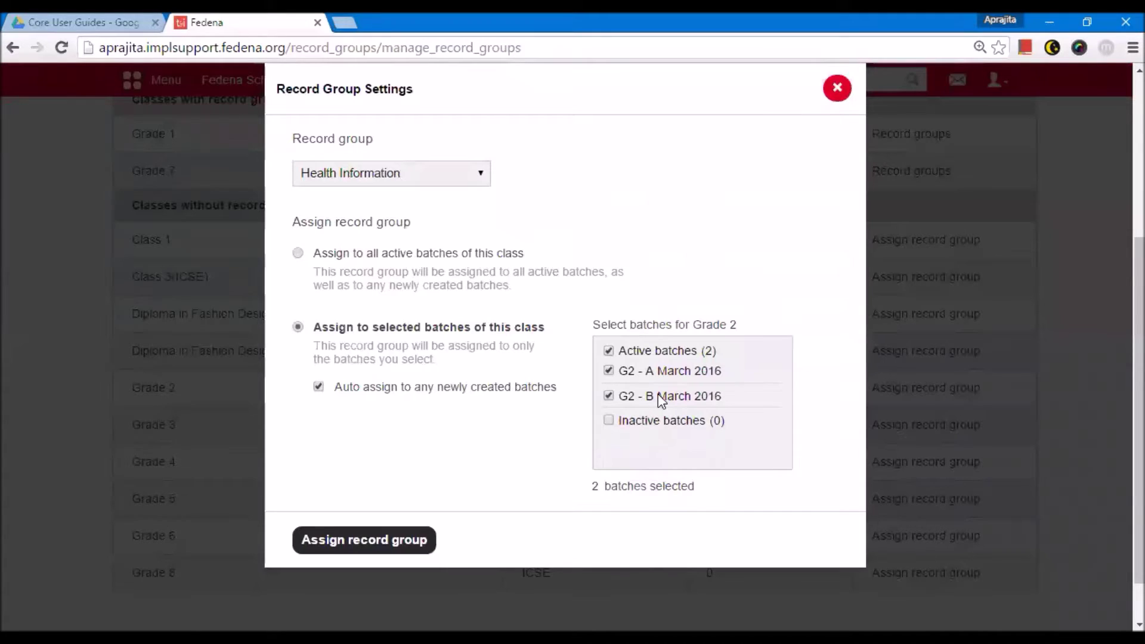
click(609, 396)
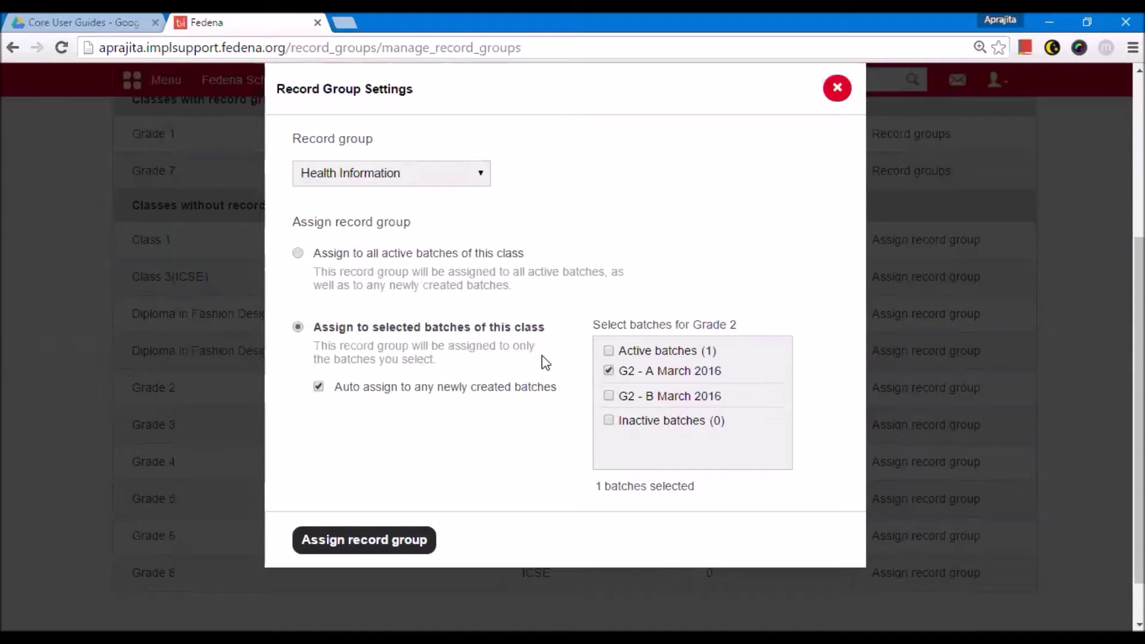
click(608, 396)
click(368, 538)
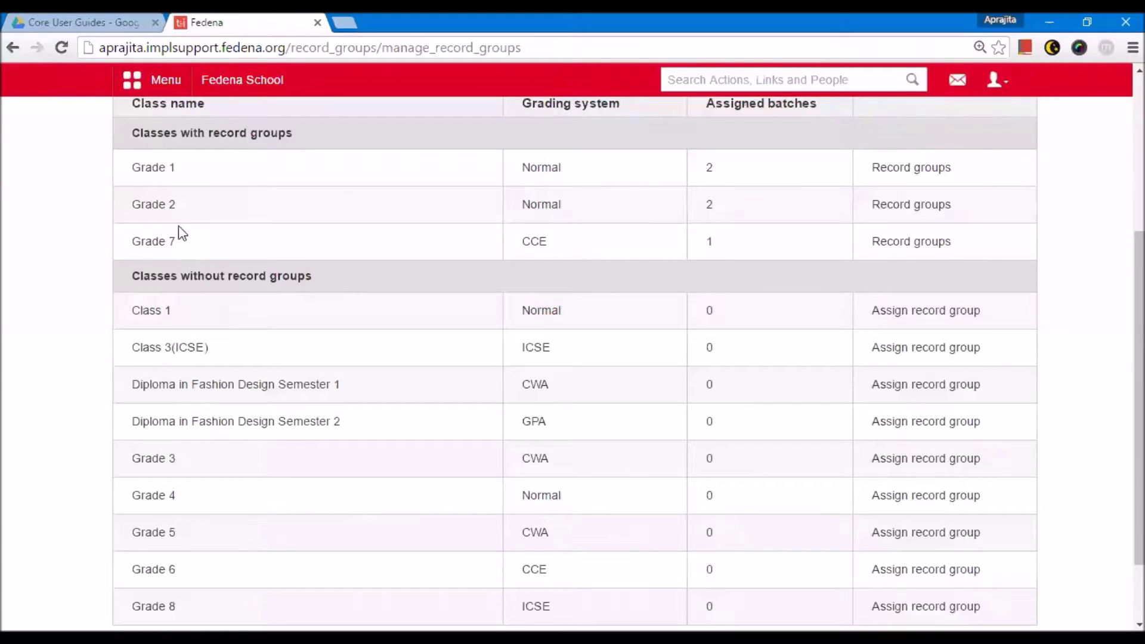
Check Grade 2's assigned batches in the class list and open its record groups
scroll(753, 214, up, 2)
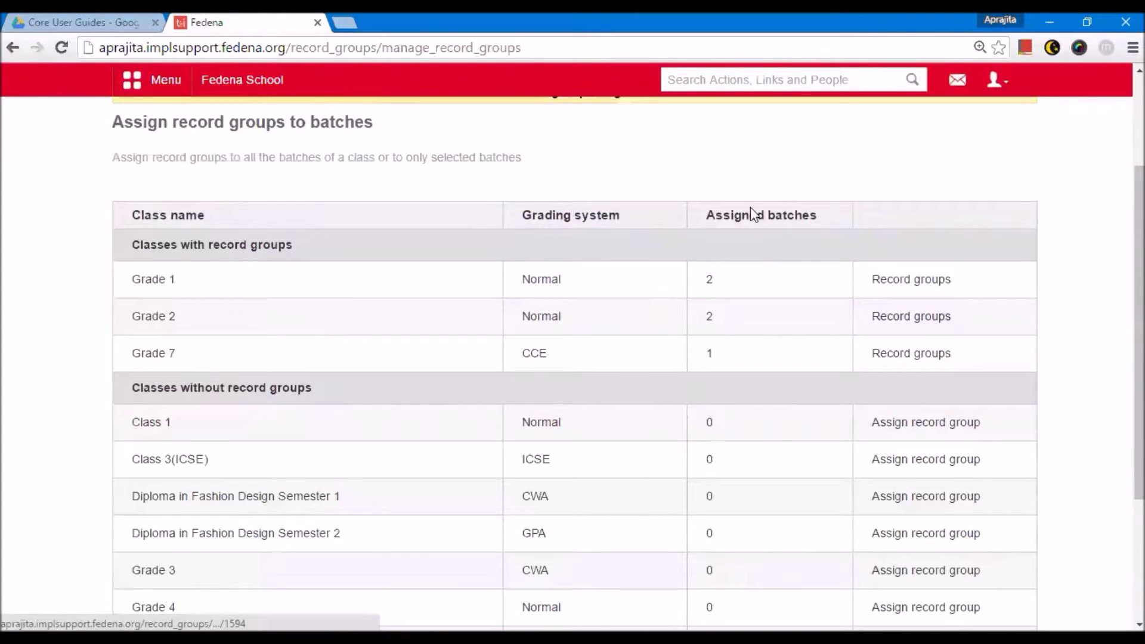
double_click(709, 321)
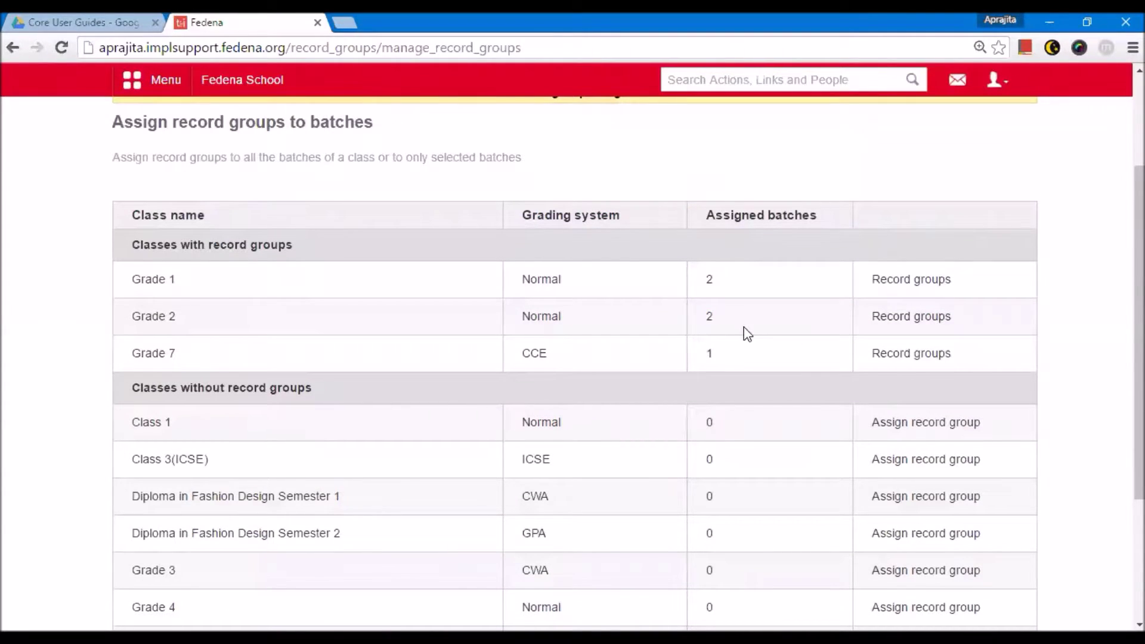
scroll(728, 332, up, 3)
scroll(581, 376, down, 3)
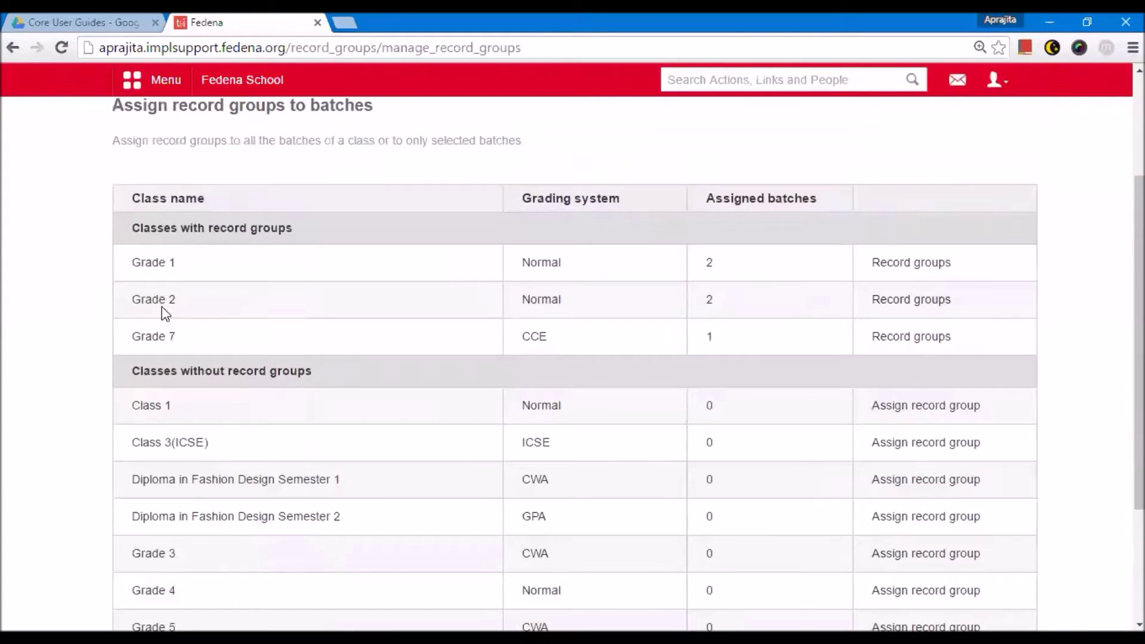
click(913, 300)
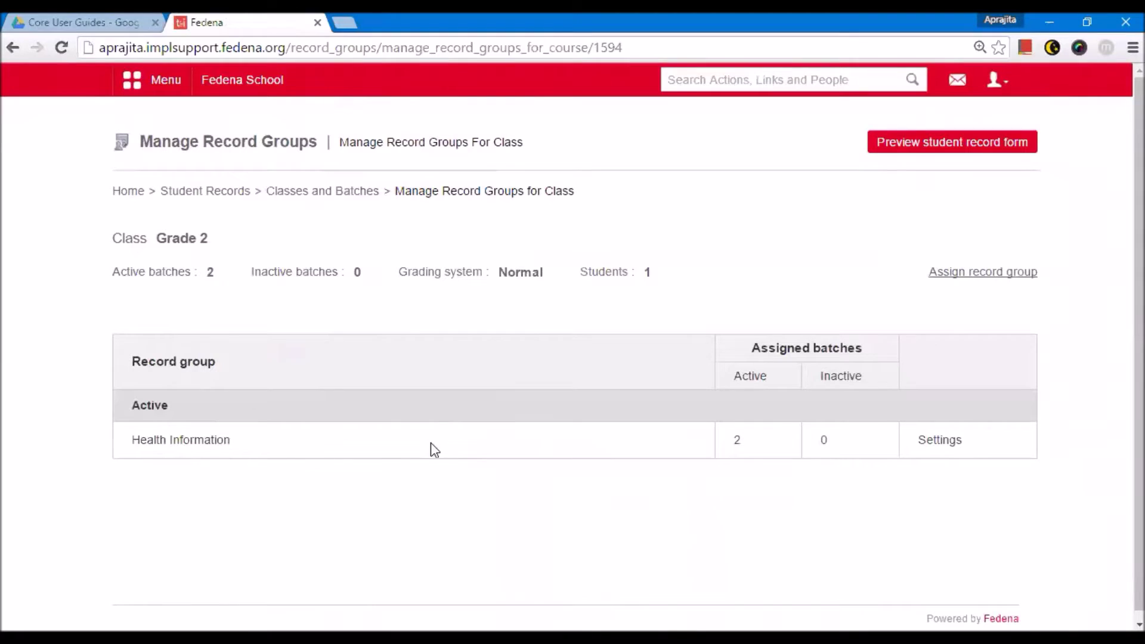
mouse_move(129, 442)
mouse_down()
mouse_move(222, 448)
mouse_move(327, 434)
mouse_up()
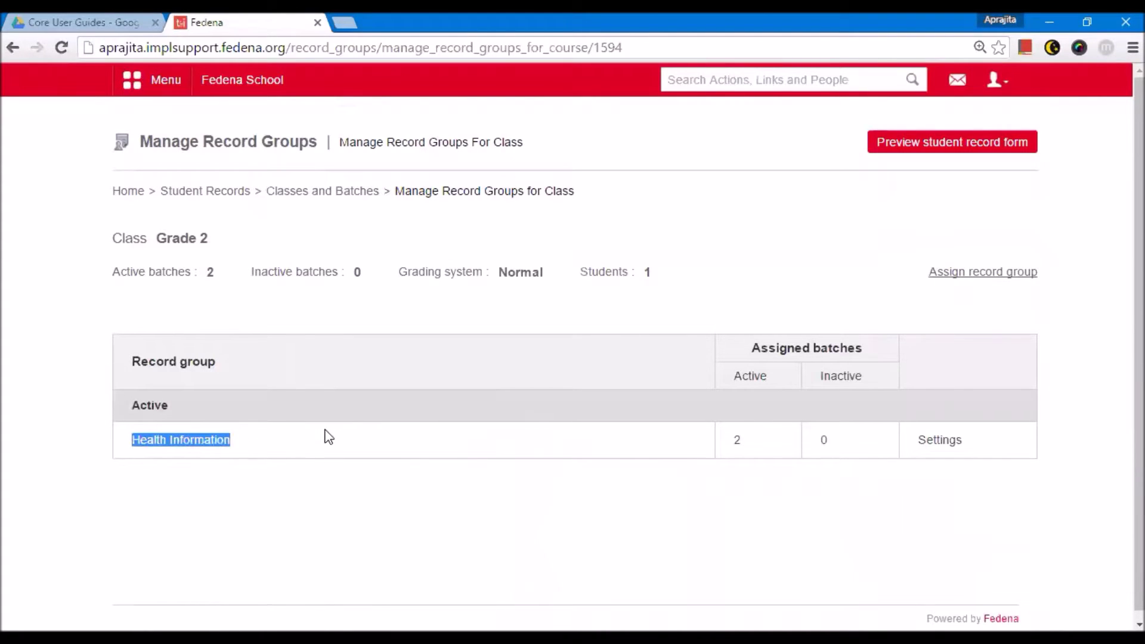
click(327, 435)
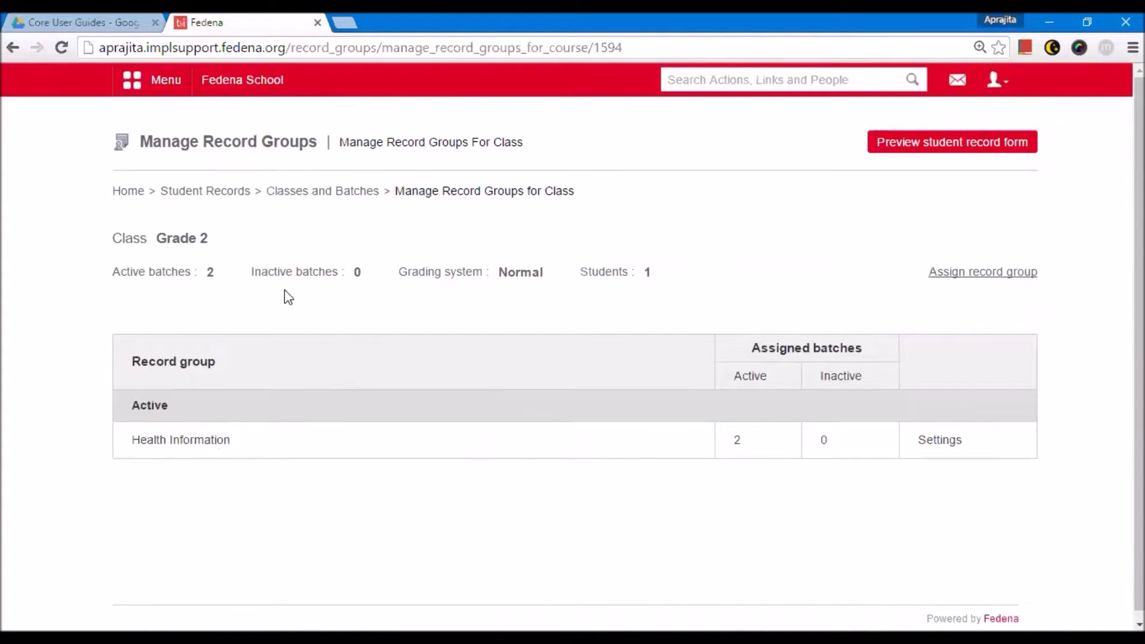
drag(170, 238, 202, 334)
click(201, 352)
Assign the Self Awareness record group to all active batches of Grade 2 and check the class's record group list
click(977, 274)
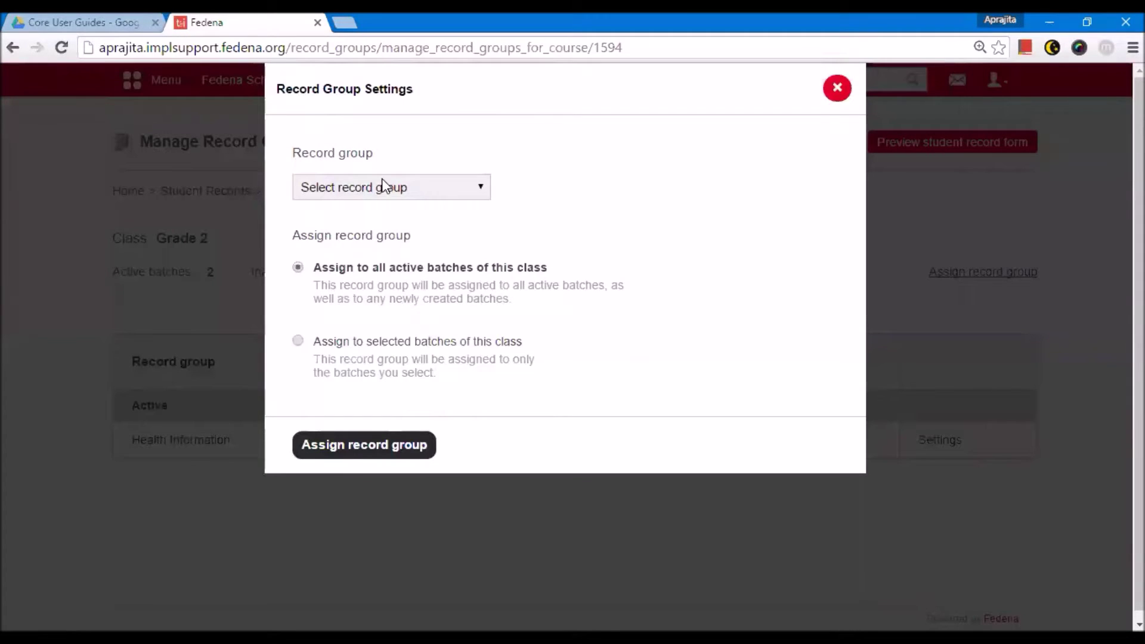
click(382, 178)
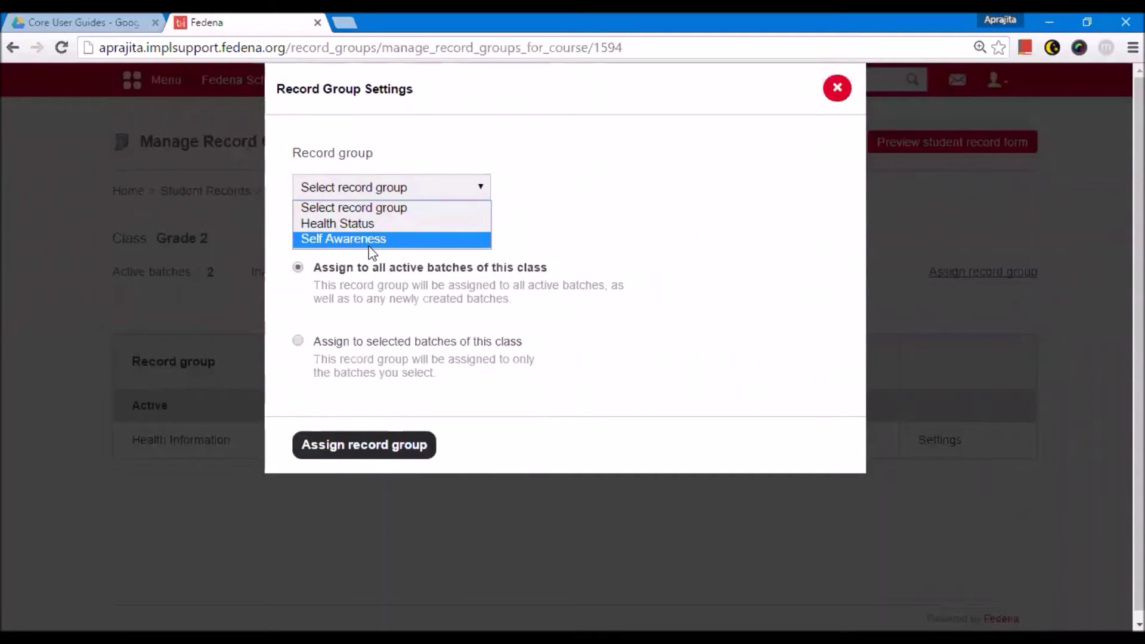
click(365, 241)
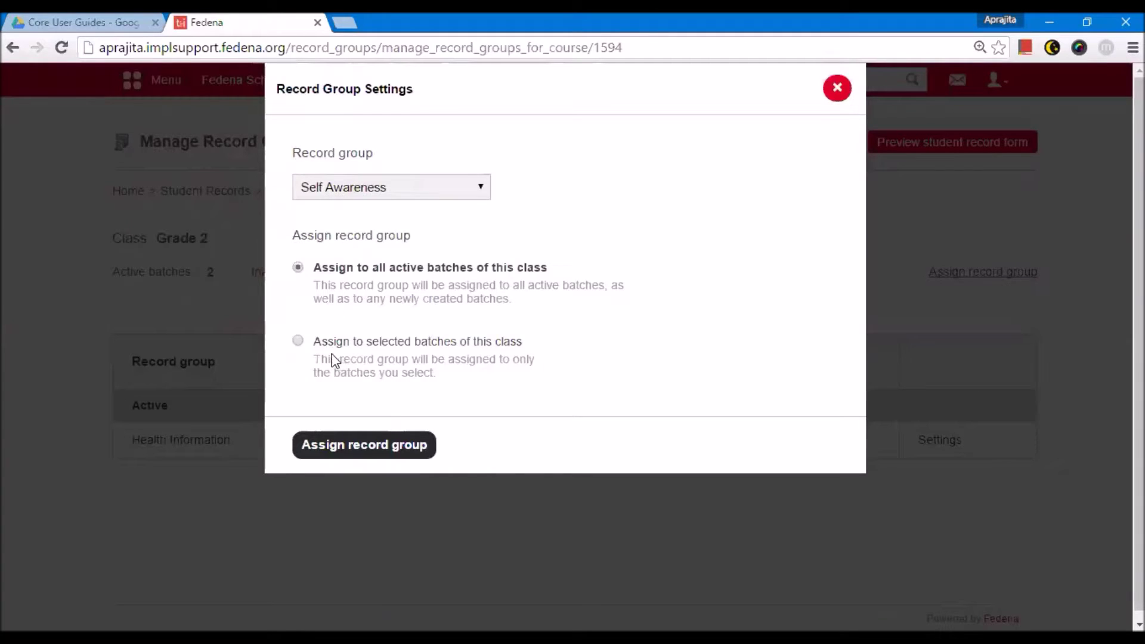
click(374, 449)
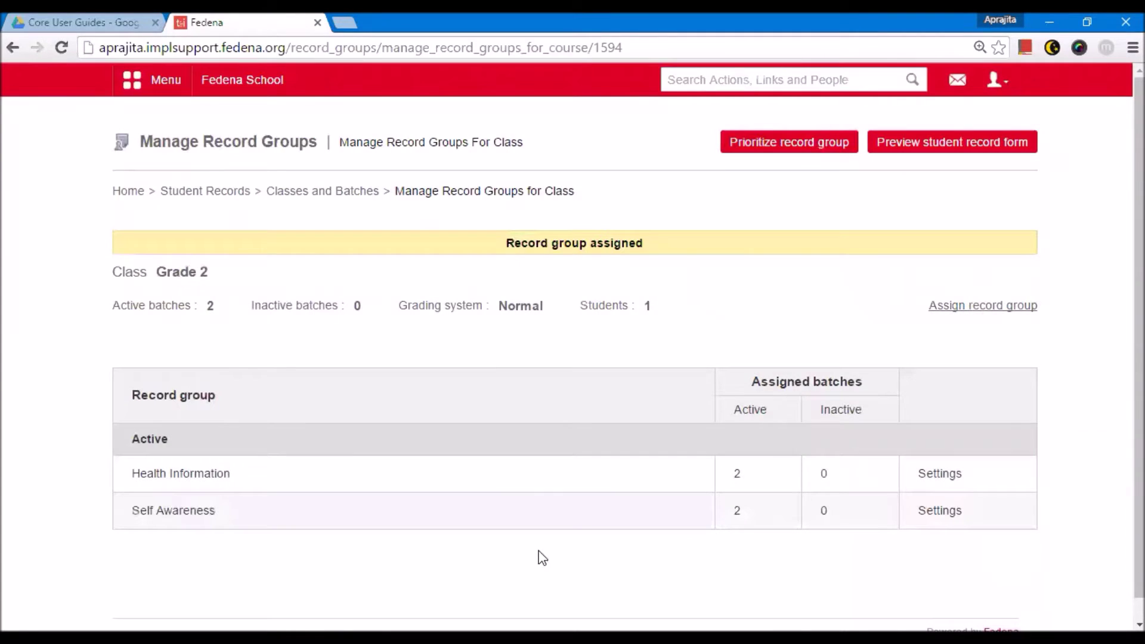
scroll(541, 558, down, 1)
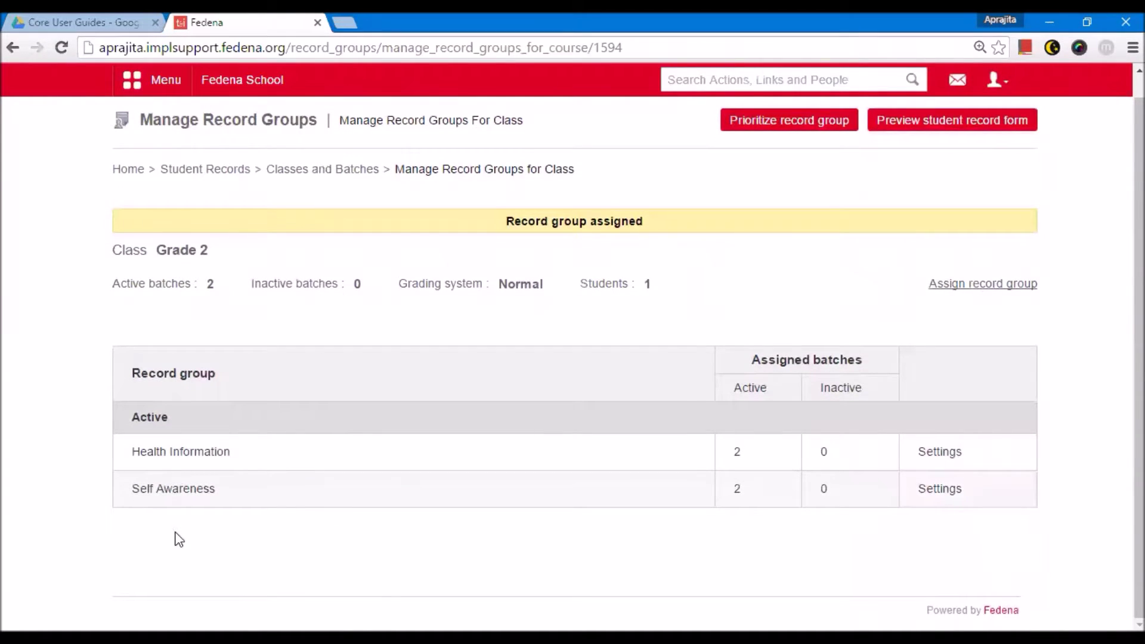
drag(157, 250, 215, 251)
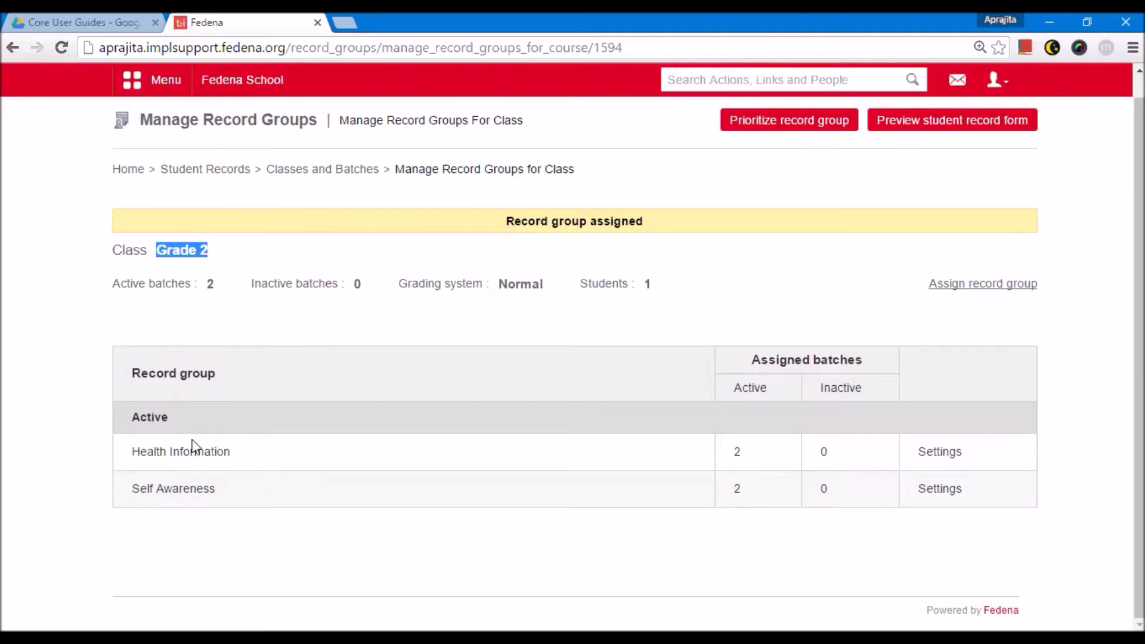
drag(131, 453, 241, 463)
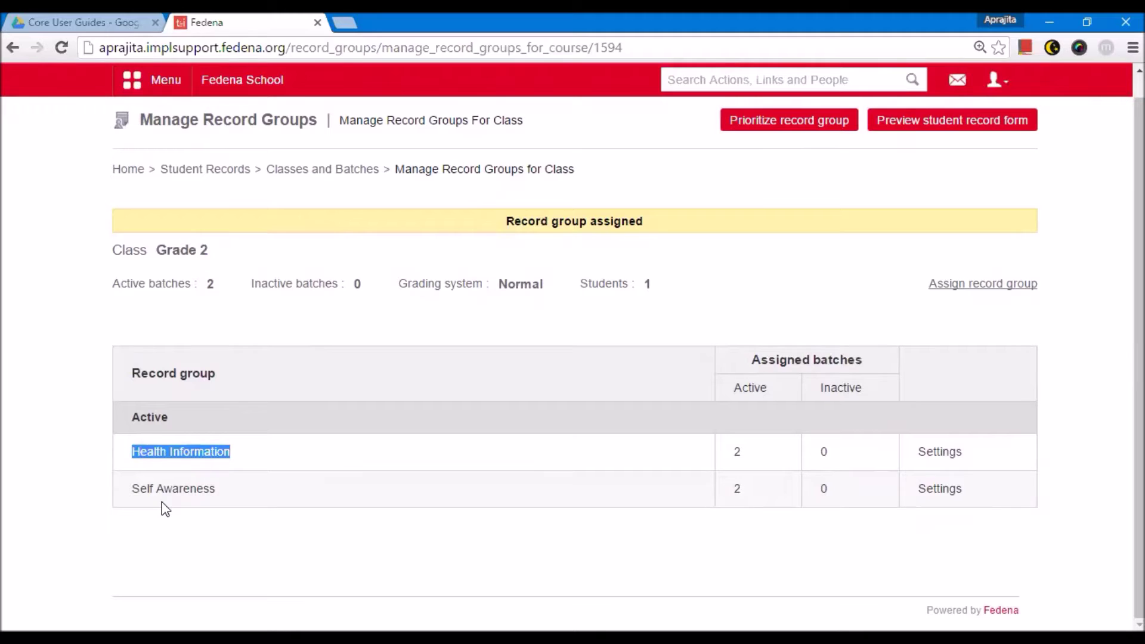
scroll(318, 457, up, 1)
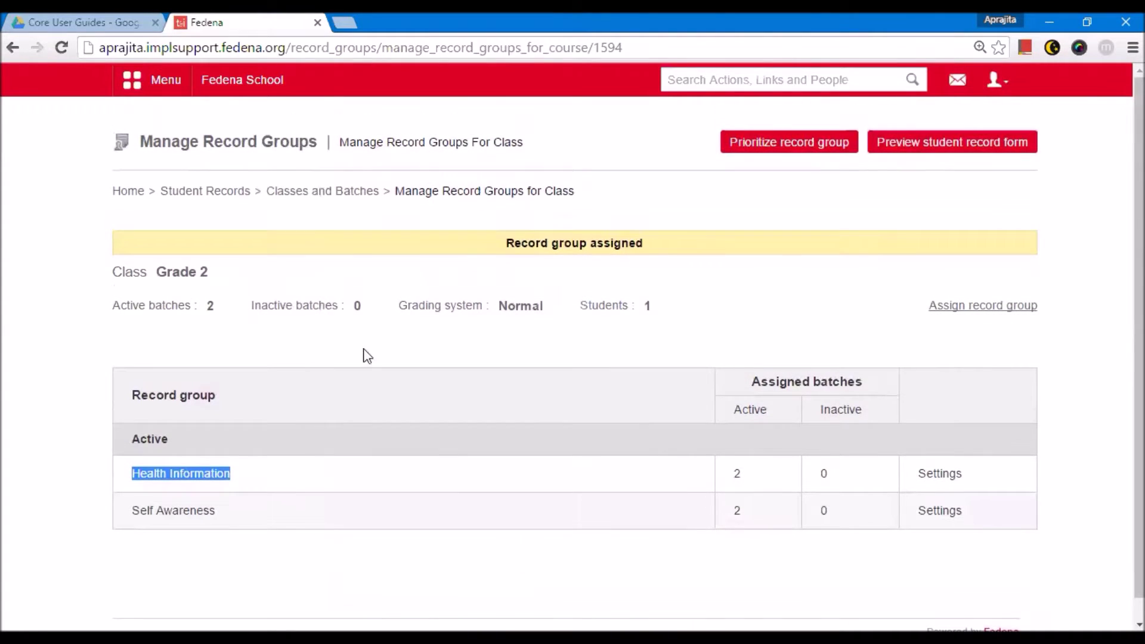
Through Manage Student Records, open the record form of the student in Grade 2's A March 2016 batch and collapse Health Information
click(222, 192)
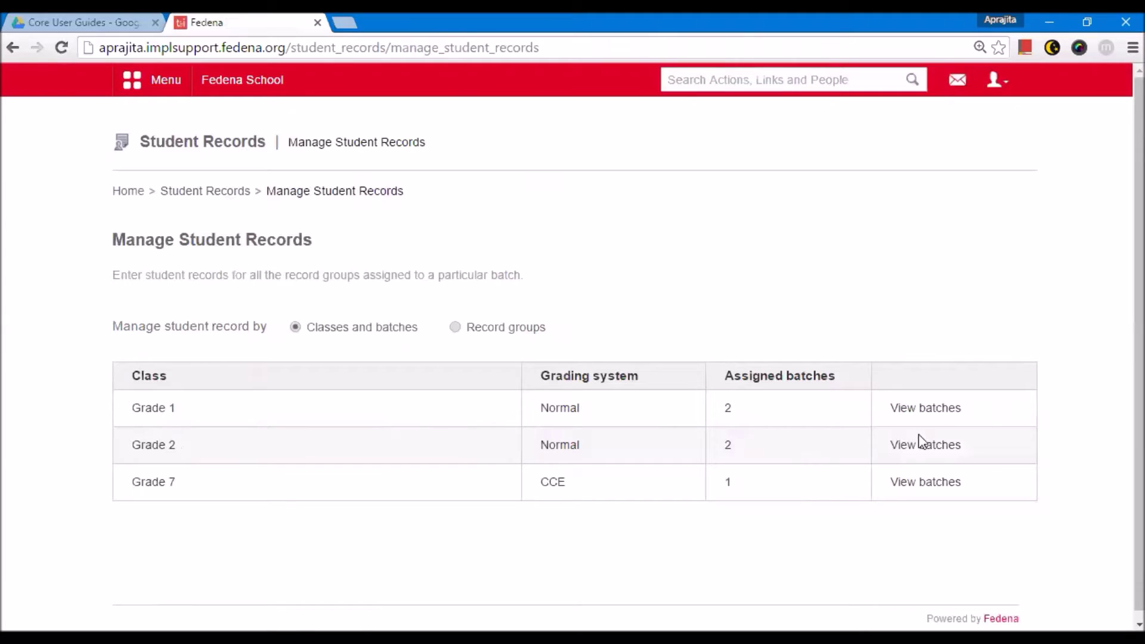
click(939, 450)
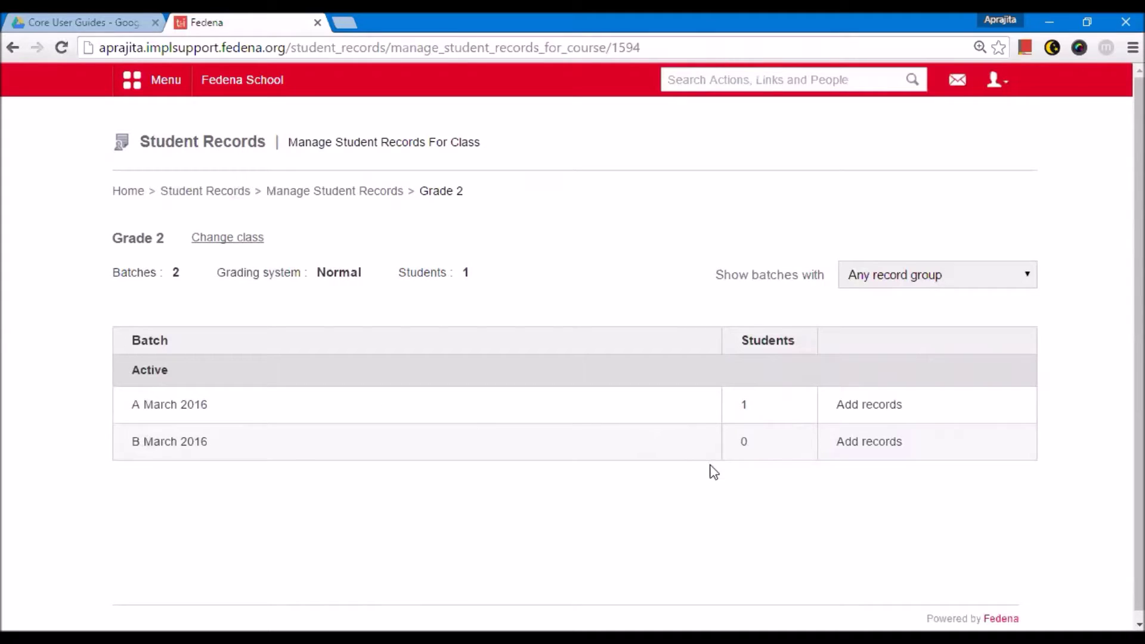
click(871, 411)
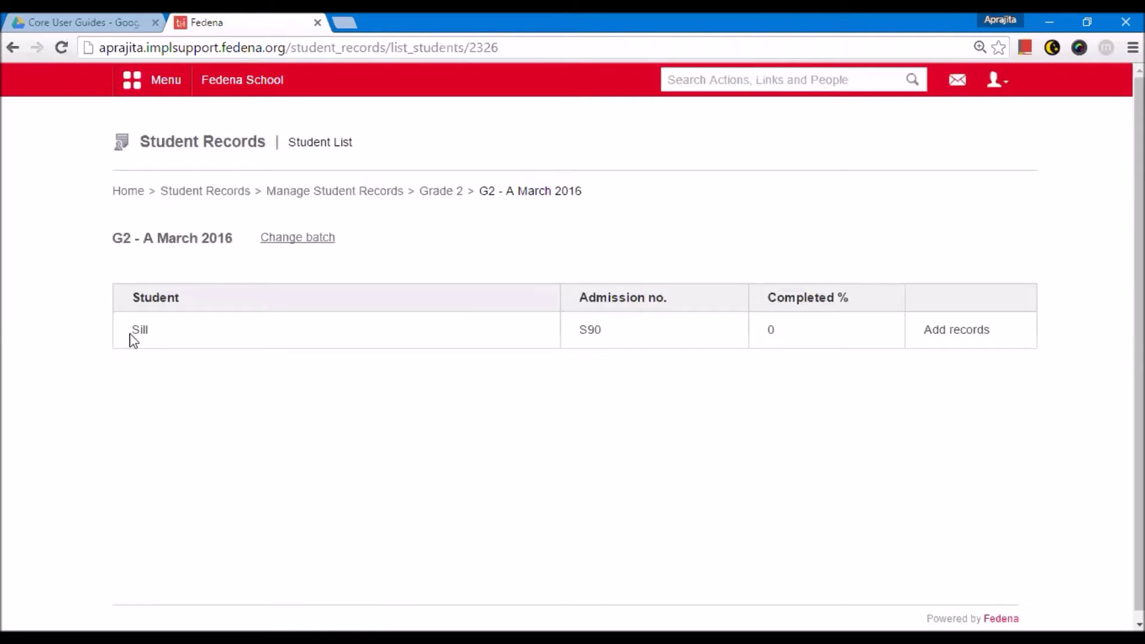
click(947, 334)
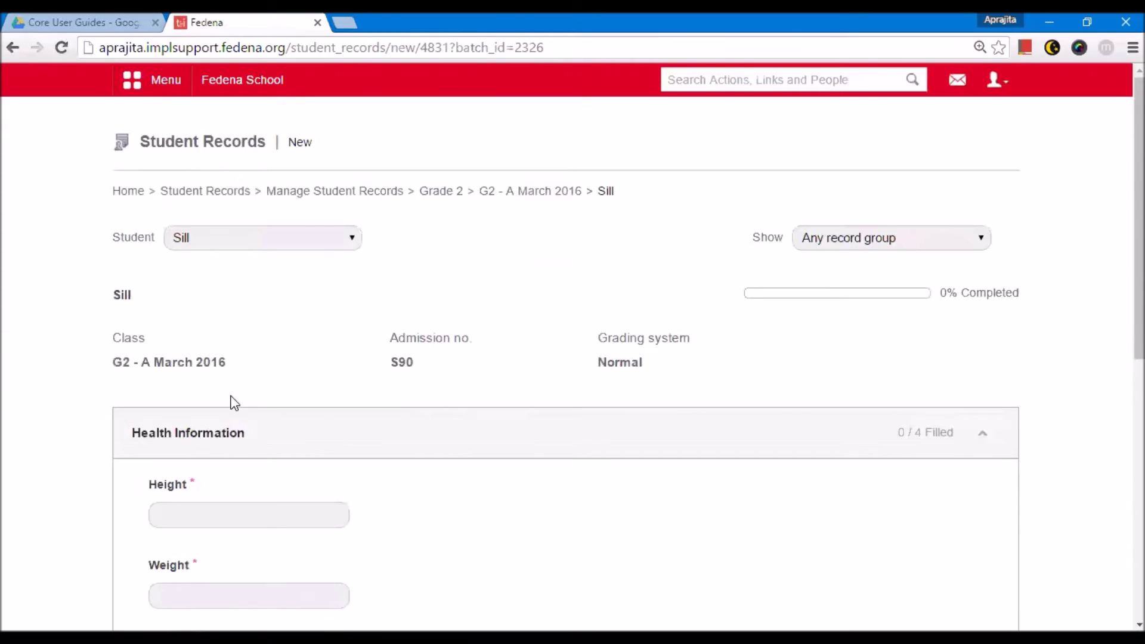
scroll(197, 334, down, 3)
click(166, 219)
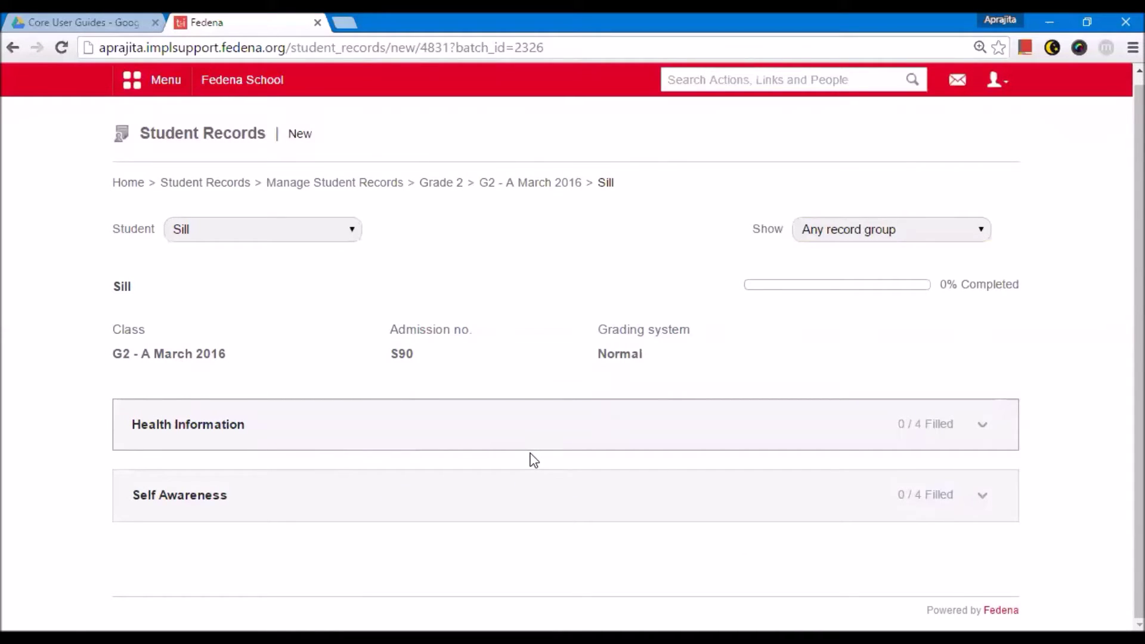
Expand the student's Health Information group and enter height 90, weight 89 and allergies "food"
click(178, 429)
scroll(177, 430, down, 3)
click(194, 340)
text(90)
click(209, 413)
text(89)
scroll(197, 442, down, 2)
click(215, 408)
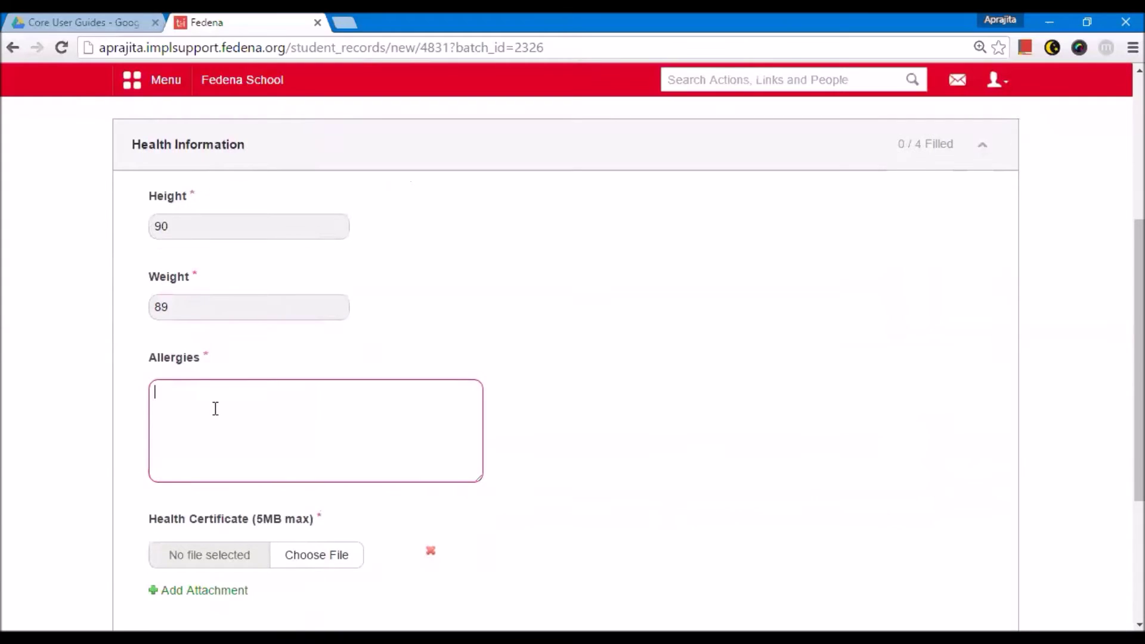
text(food)
scroll(209, 411, down, 3)
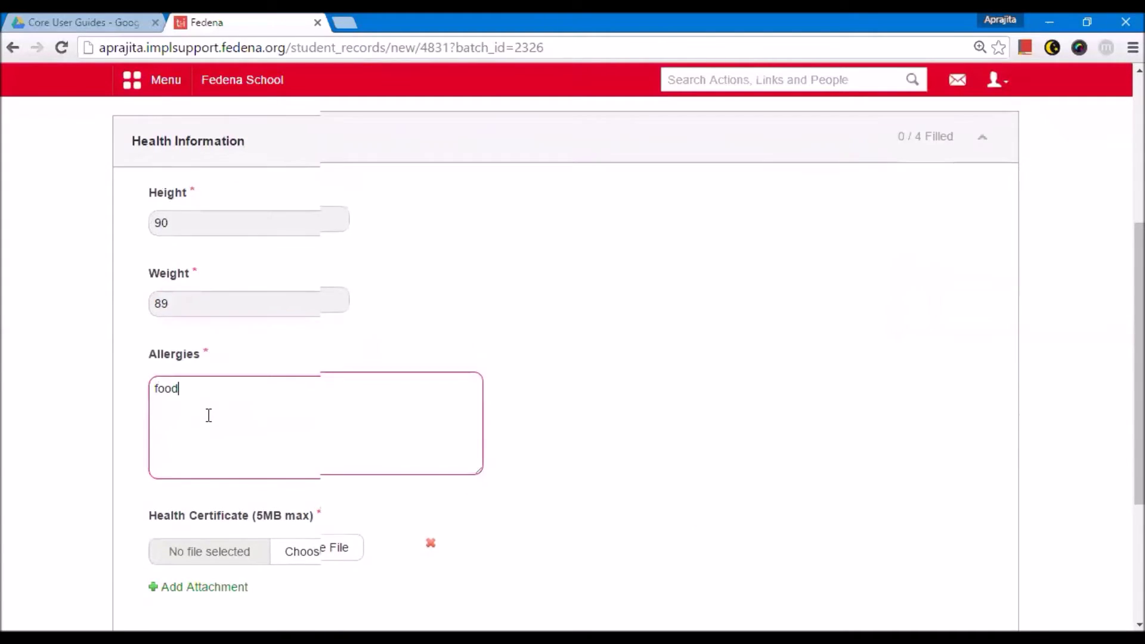
Attach training timeline.txt from the Desktop as the Health Certificate and save the Health Information records
drag(157, 355, 256, 357)
click(318, 399)
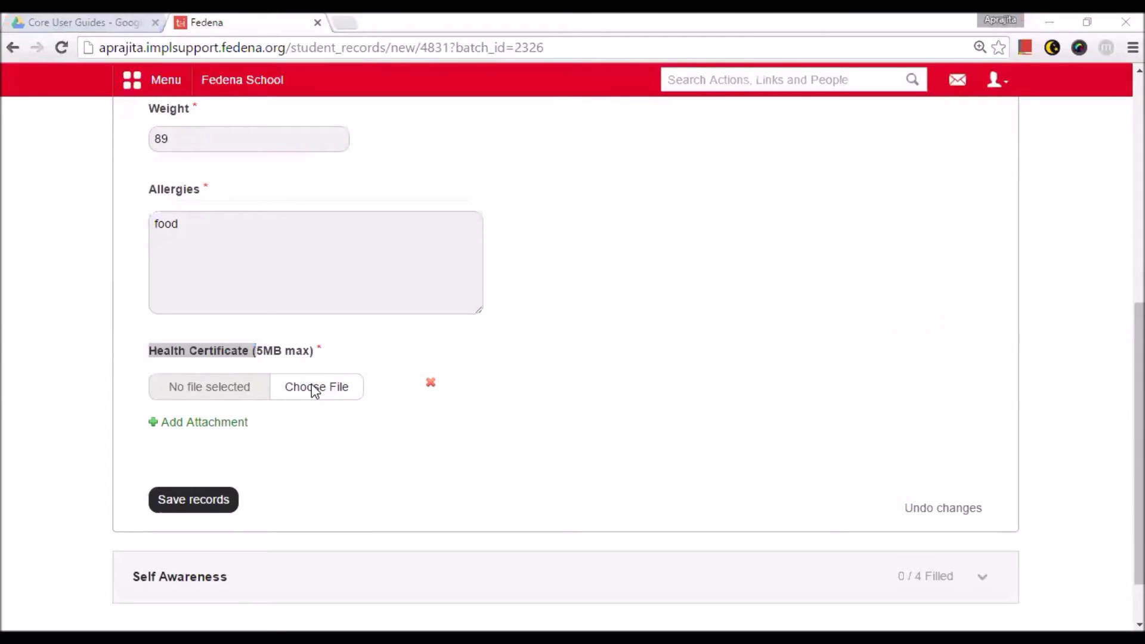
scroll(241, 273, down, 3)
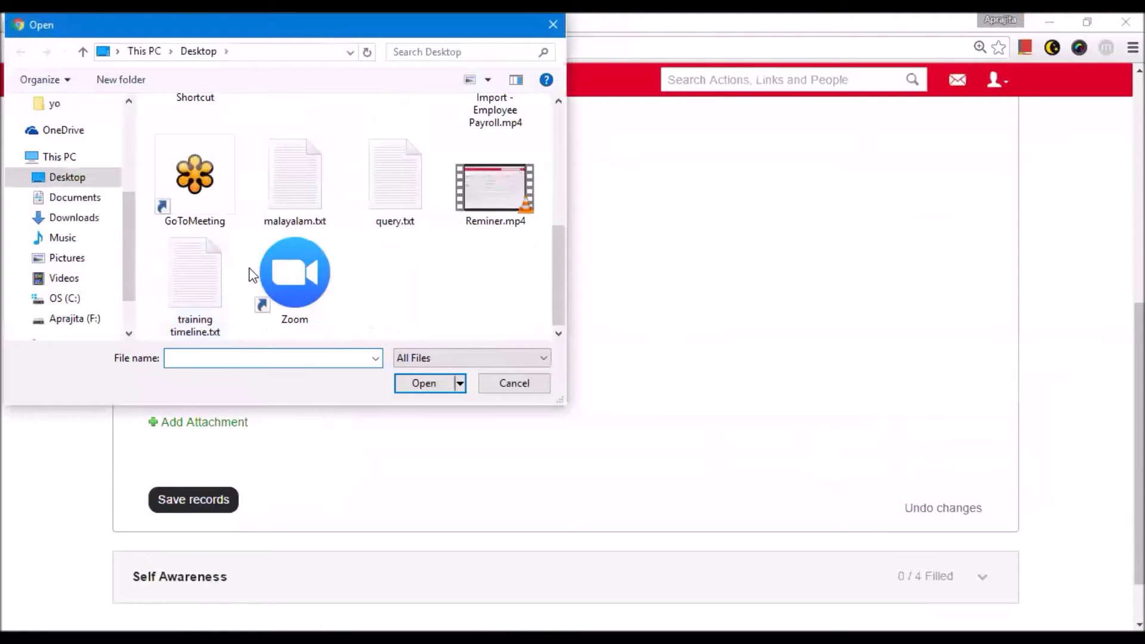
double_click(162, 286)
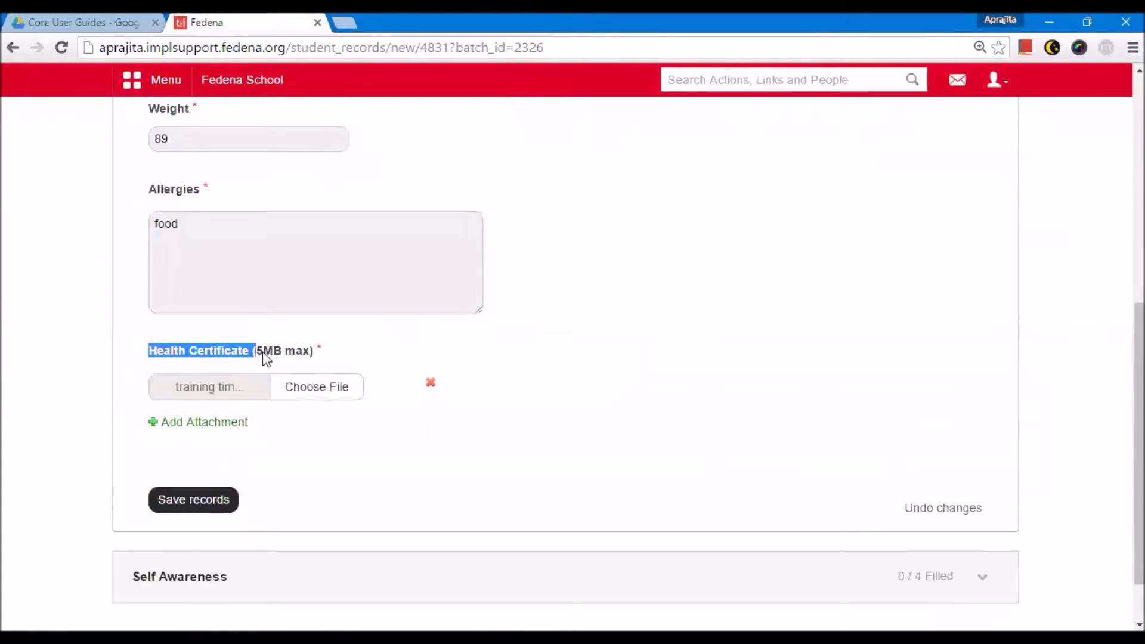
click(208, 501)
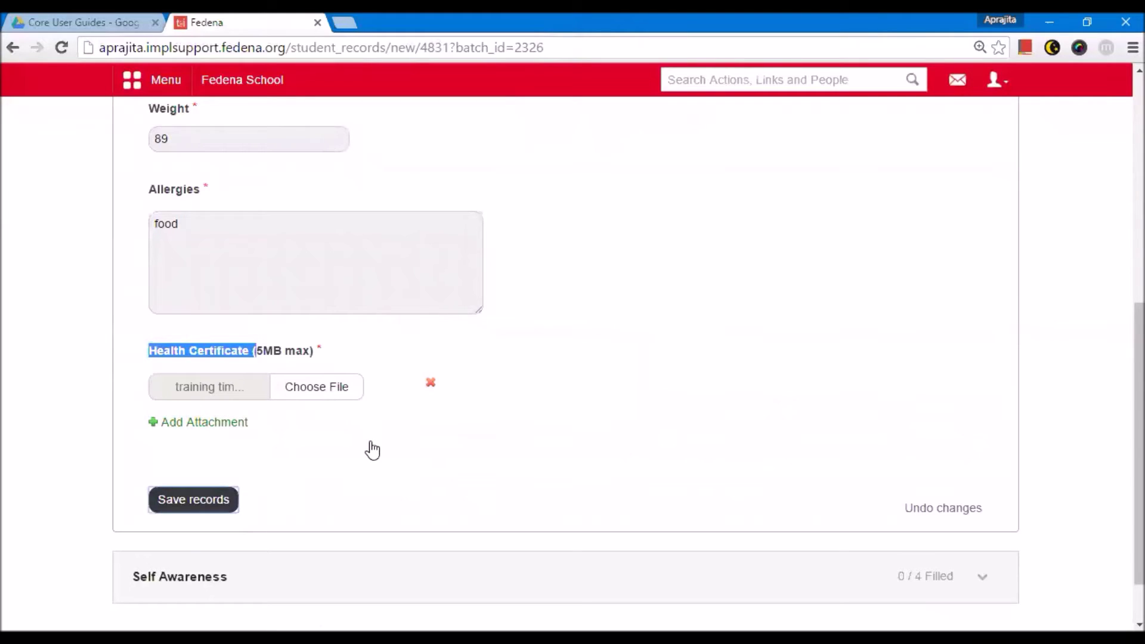
scroll(325, 473, up, 2)
scroll(603, 450, up, 1)
scroll(237, 506, down, 3)
Expand Self Awareness and enter "jk" for My Goals and "kkk" for My Strengths
click(225, 510)
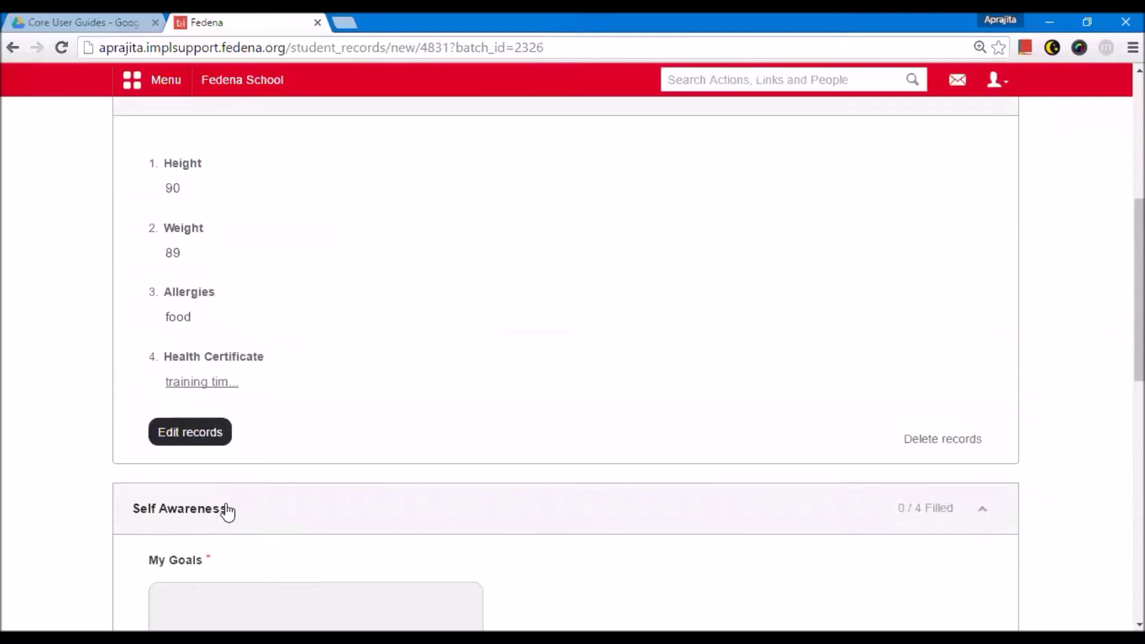
scroll(202, 355, down, 5)
click(204, 356)
text(jj)
click(210, 503)
text(kkk)
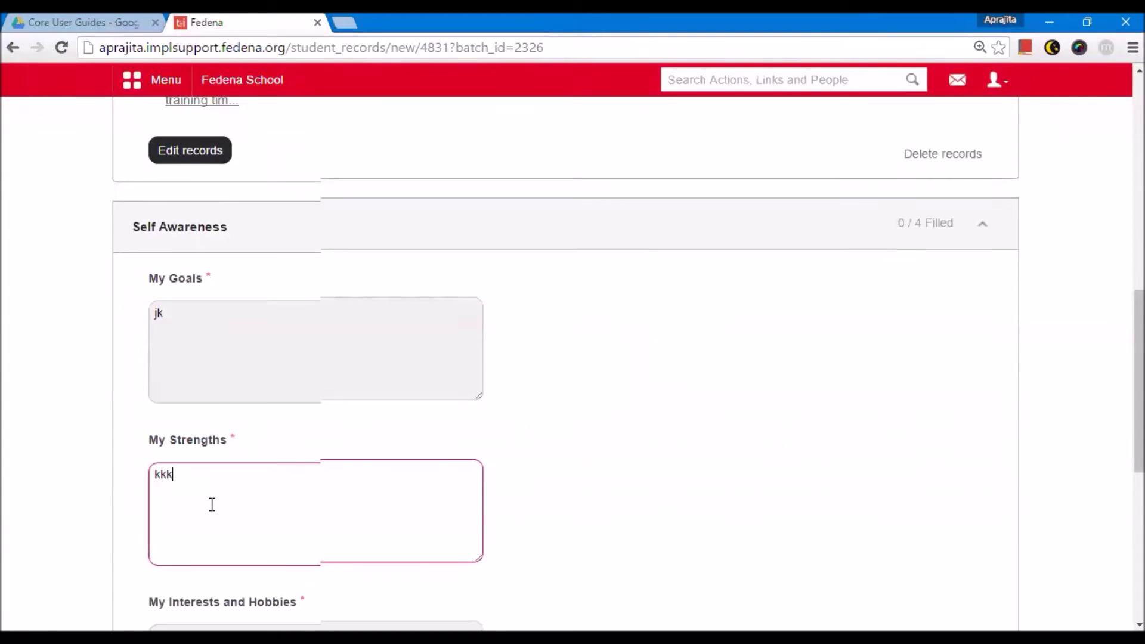
Enter "kk" for My Interests and Hobbies and "kkk" for Responsibilities Discharged/Exceptional Achievements, and save the Self Awareness records
scroll(225, 429, down, 5)
click(225, 414)
text(kk)
click(256, 545)
text(kkk)
scroll(251, 524, down, 3)
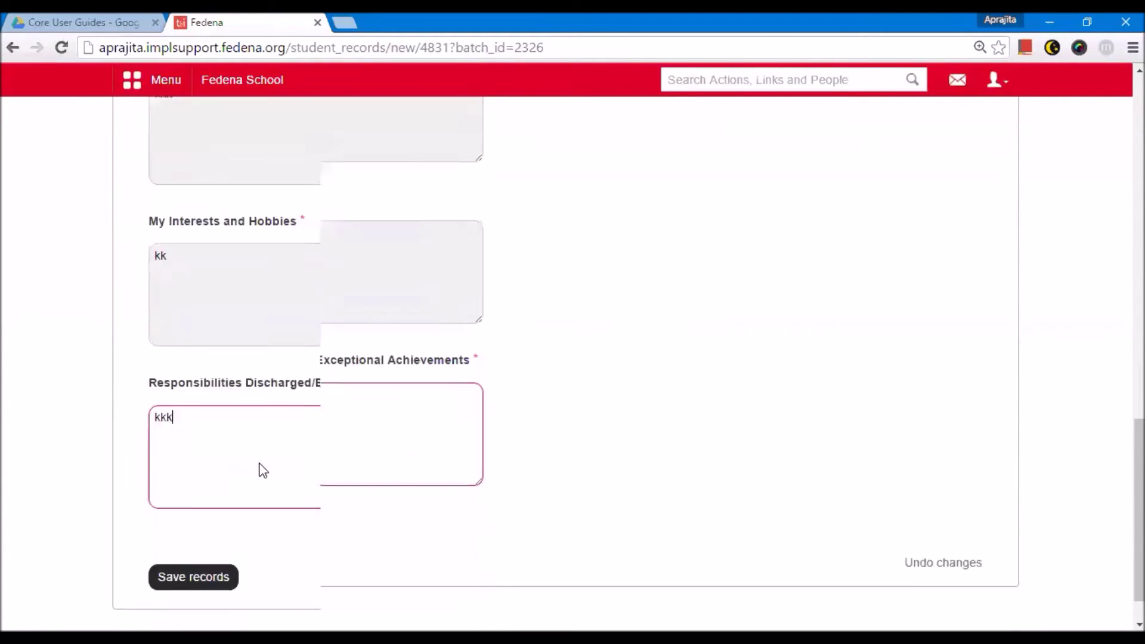
scroll(516, 401, up, 8)
scroll(495, 420, down, 4)
scroll(325, 463, down, 4)
Review the student's completion progress and the saved Health Information and Self Awareness records
scroll(327, 463, up, 7)
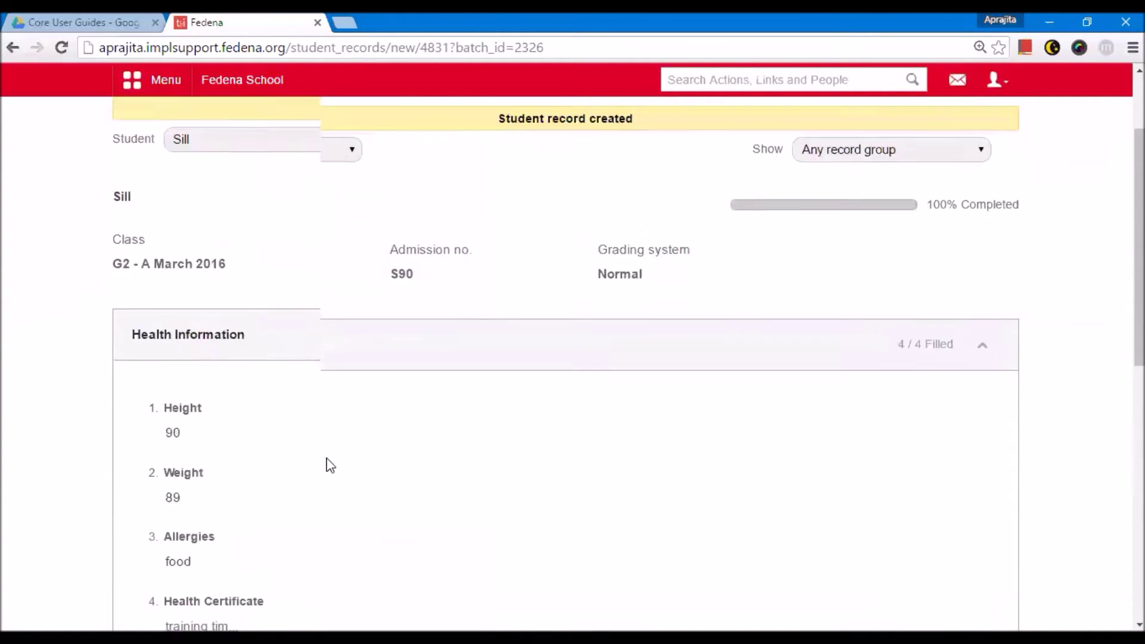
scroll(326, 465, up, 2)
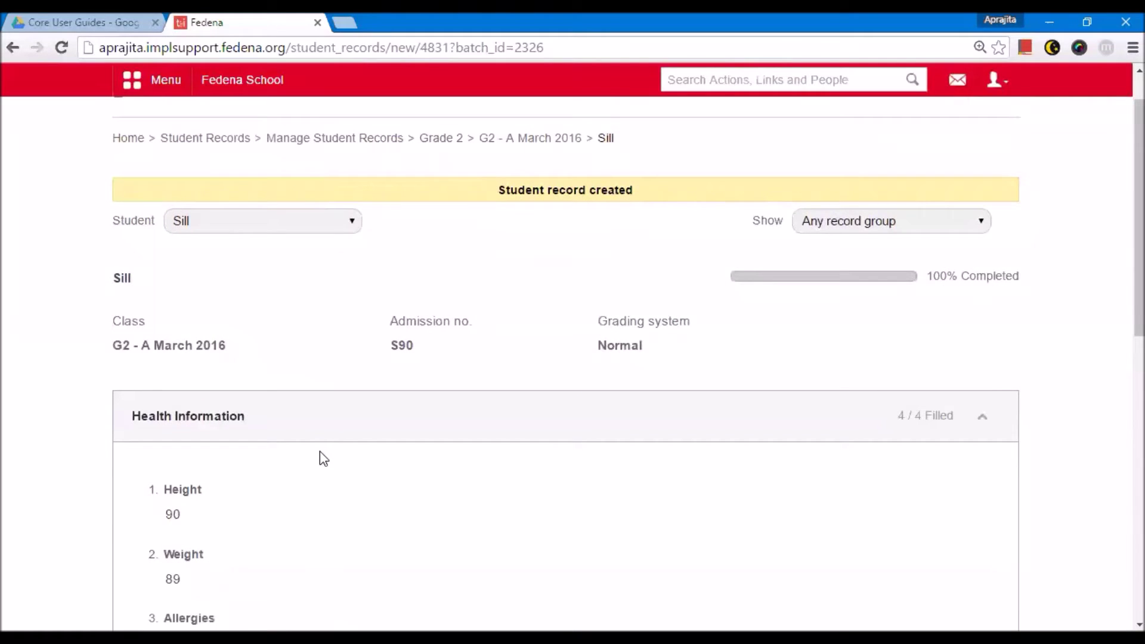
scroll(324, 459, up, 1)
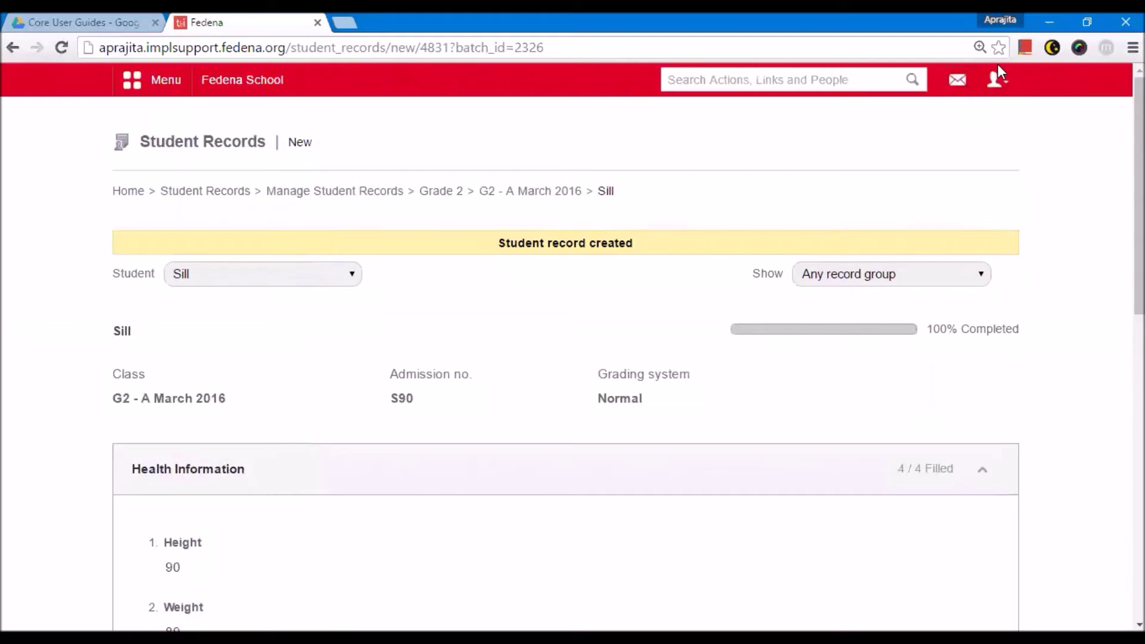
scroll(414, 435, down, 11)
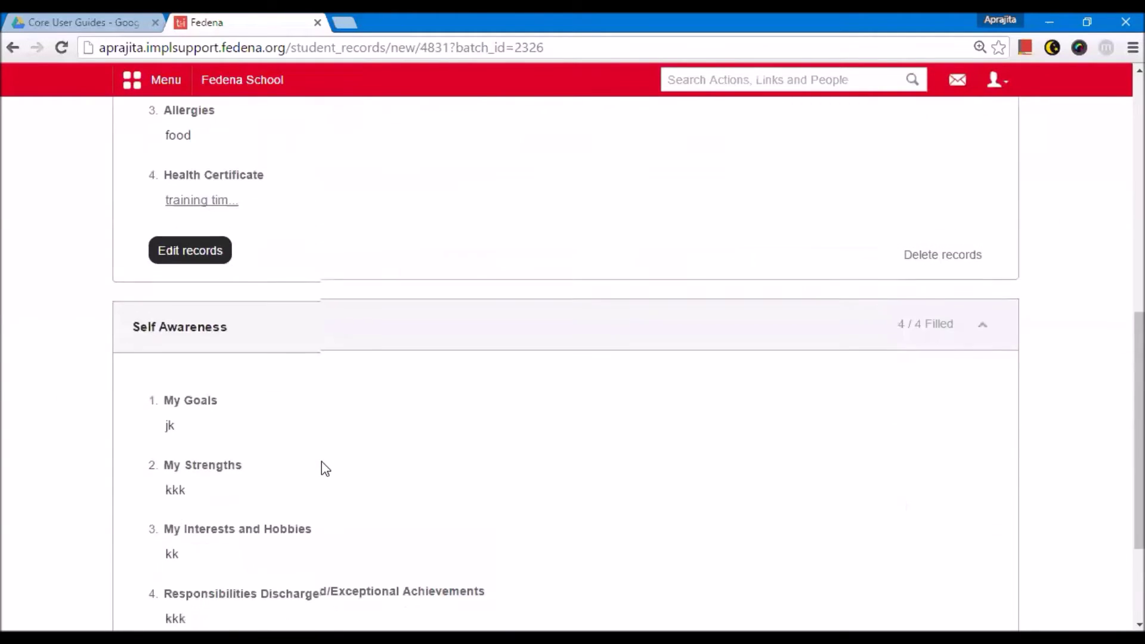
scroll(199, 477, up, 5)
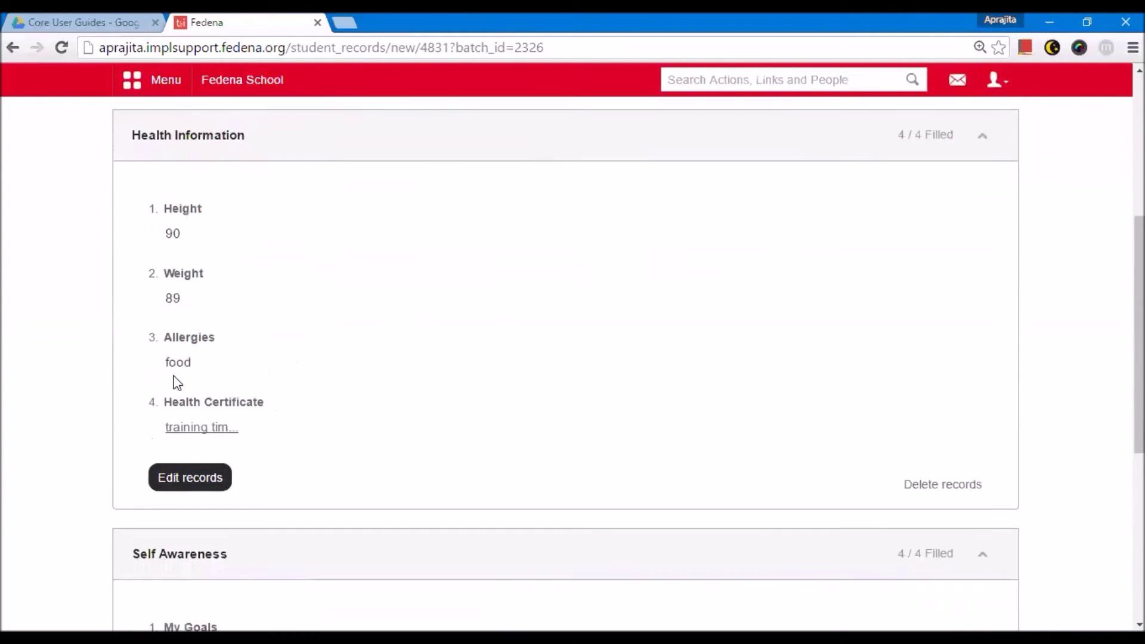
scroll(193, 483, down, 2)
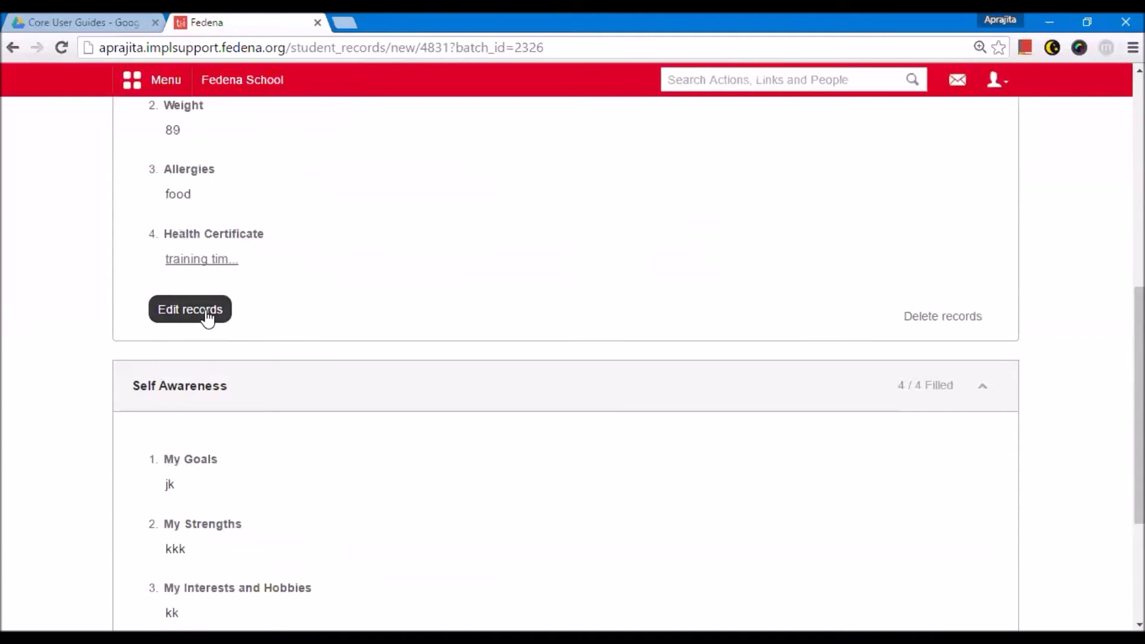
click(207, 313)
click(173, 482)
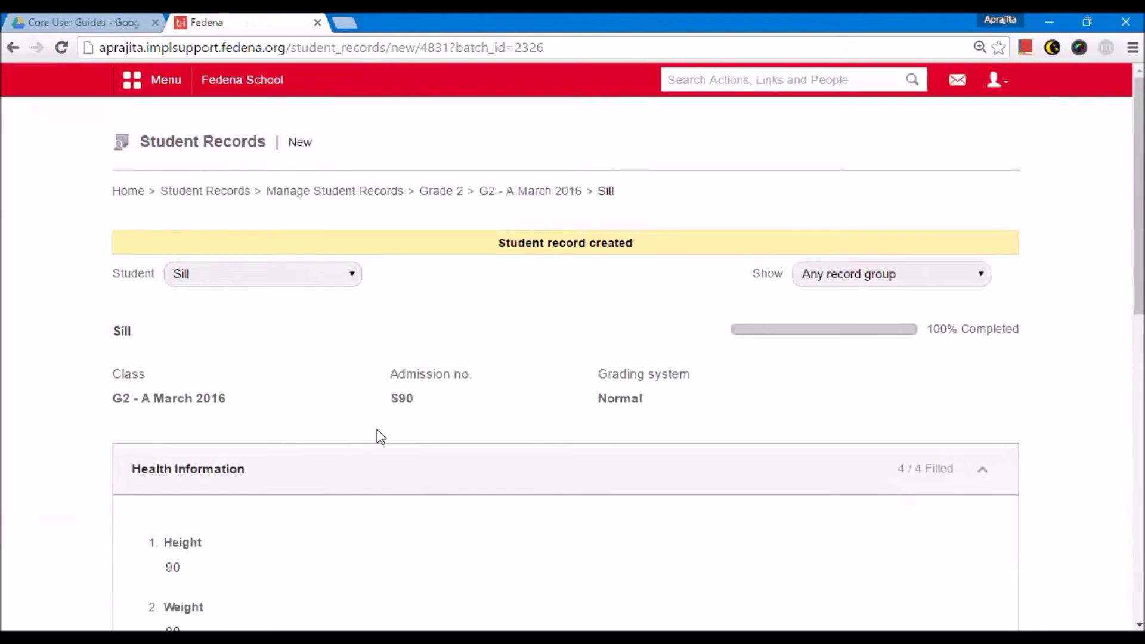
scroll(377, 429, down, 6)
scroll(290, 474, up, 3)
scroll(808, 294, up, 2)
Filter the student's record page to show only the Health Information group, check its entries and collapse it
click(890, 220)
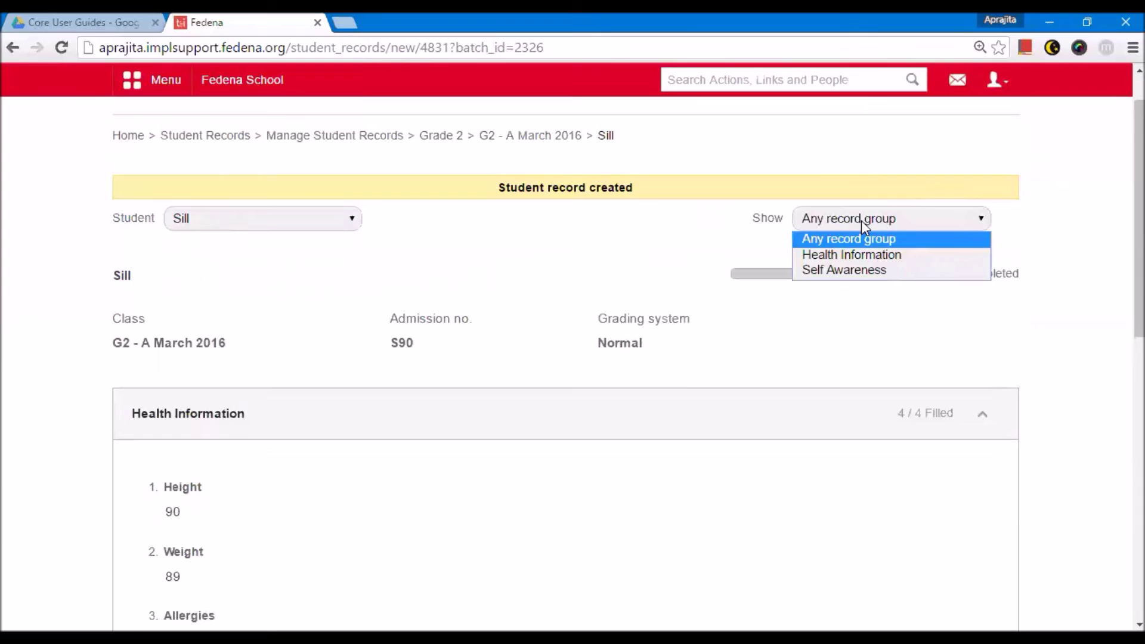
click(833, 255)
scroll(397, 476, down, 4)
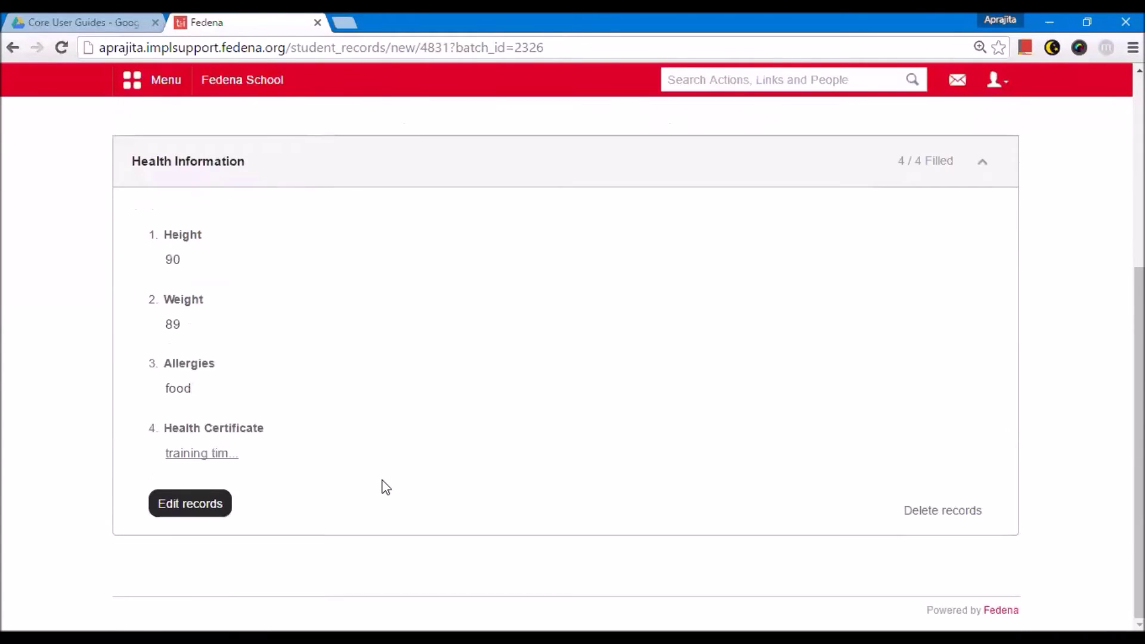
scroll(386, 487, up, 5)
scroll(392, 488, up, 1)
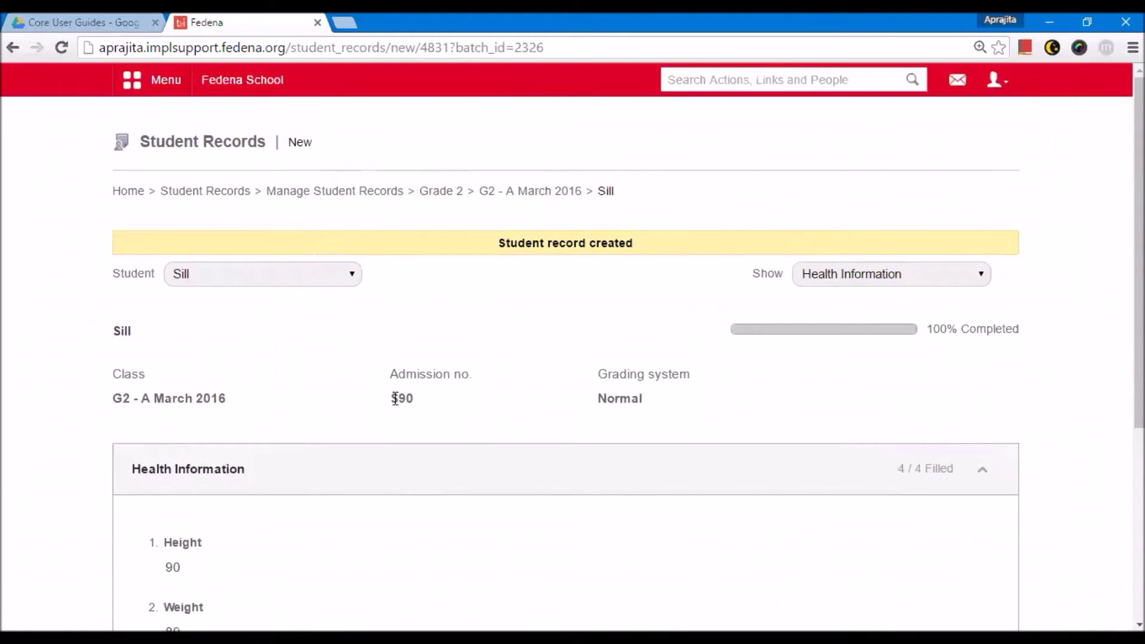
mouse_move(391, 399)
mouse_down()
mouse_move(420, 410)
mouse_move(390, 397)
mouse_up()
click(421, 410)
click(263, 488)
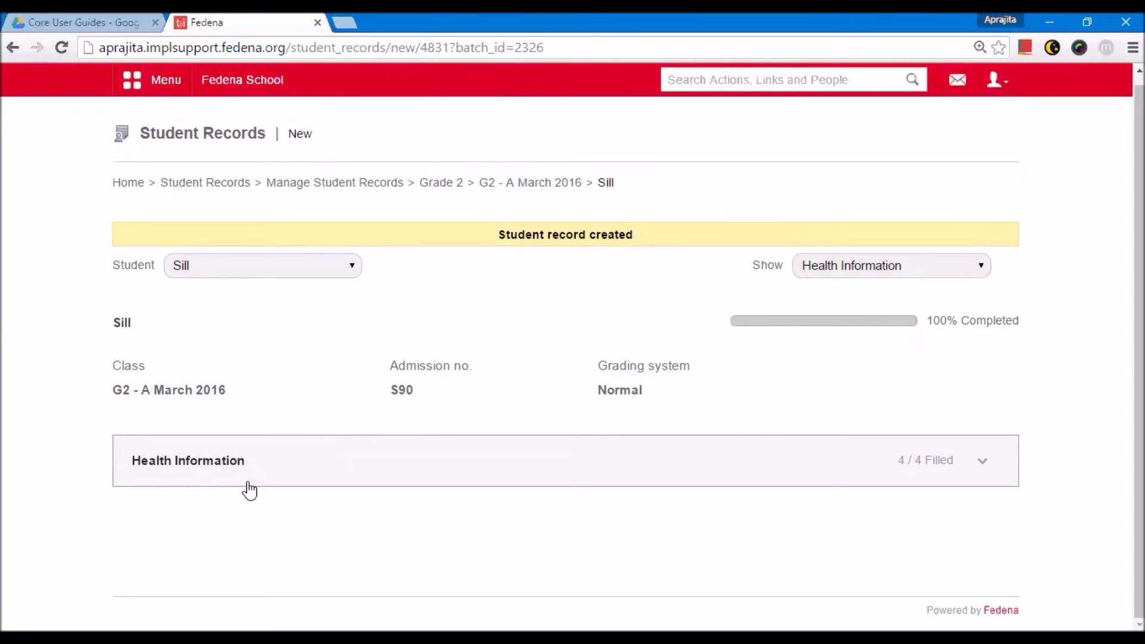
Search for the student by admission number, open the student's profile and look through its details
click(703, 74)
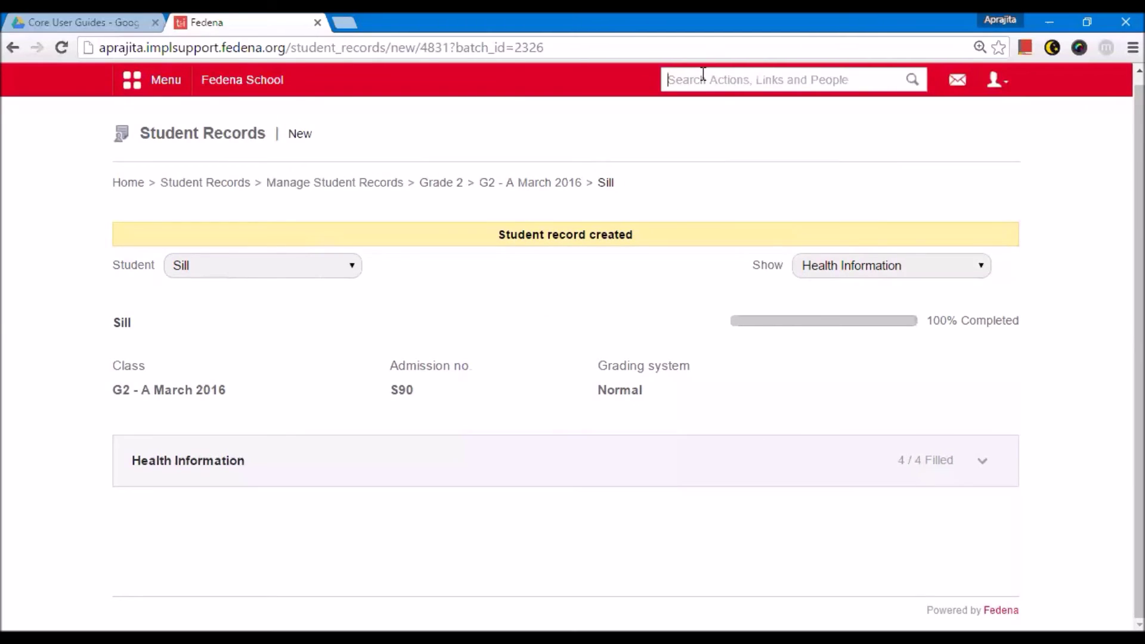
text(S90)
click(710, 101)
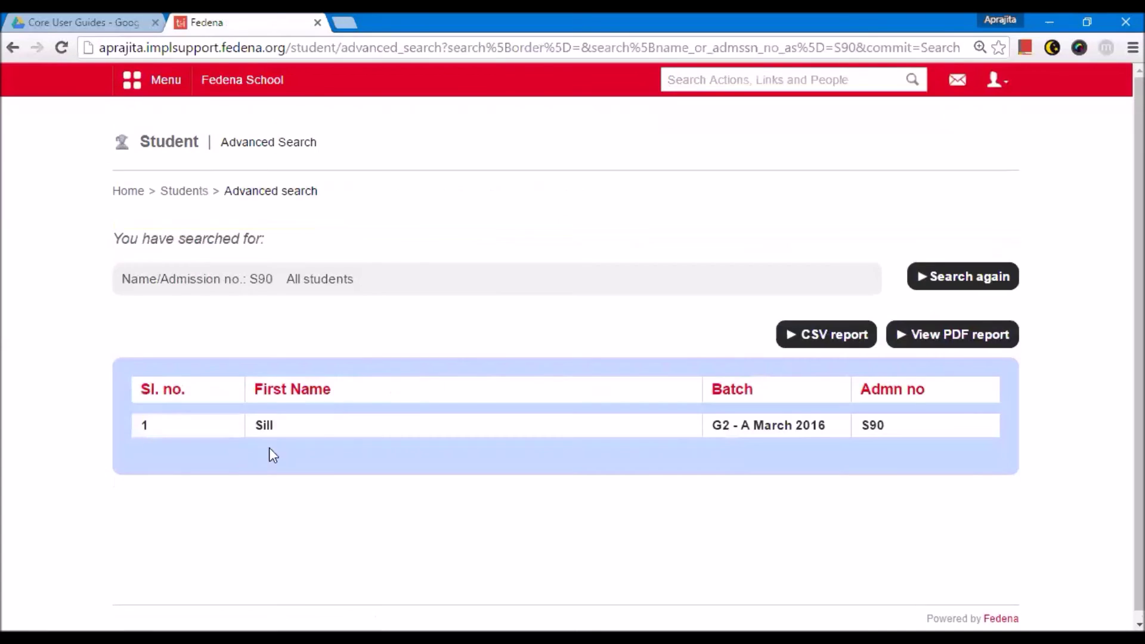
click(265, 427)
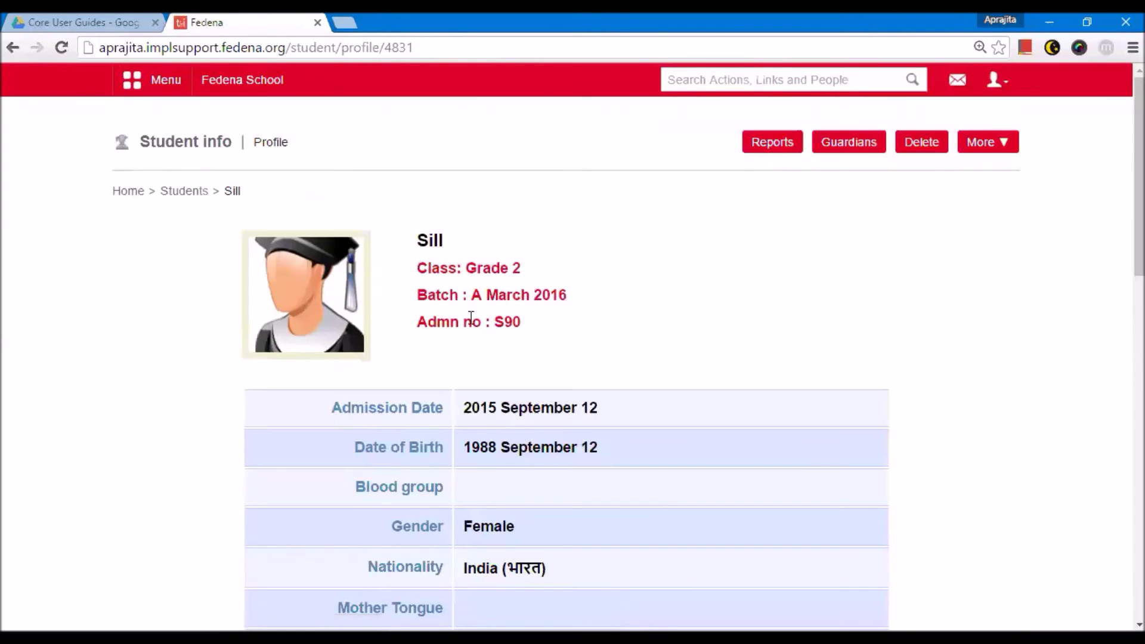
scroll(480, 339, down, 3)
scroll(479, 338, down, 10)
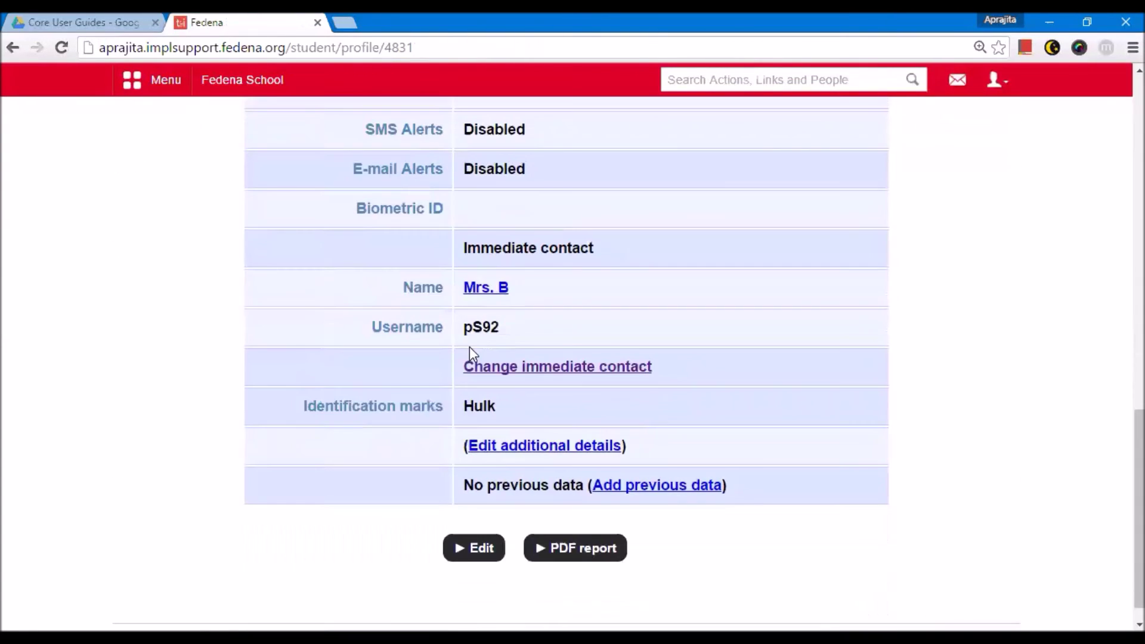
scroll(469, 358, up, 5)
scroll(471, 365, up, 10)
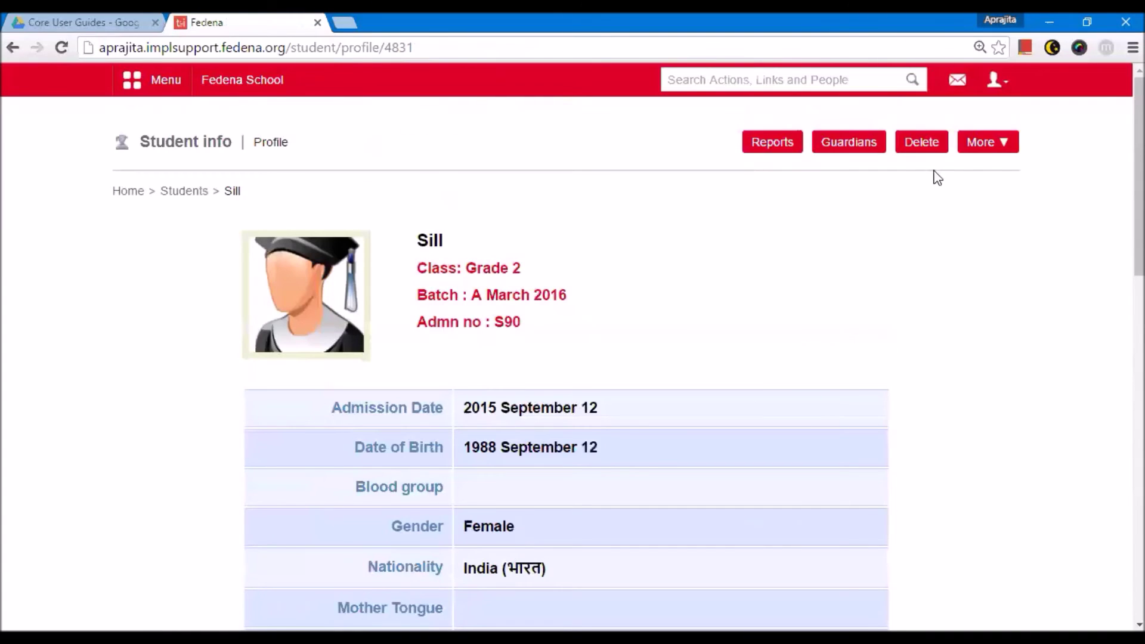
Open Student Records from the student's profile and review both record groups for batch G2 - A March 2016
click(984, 143)
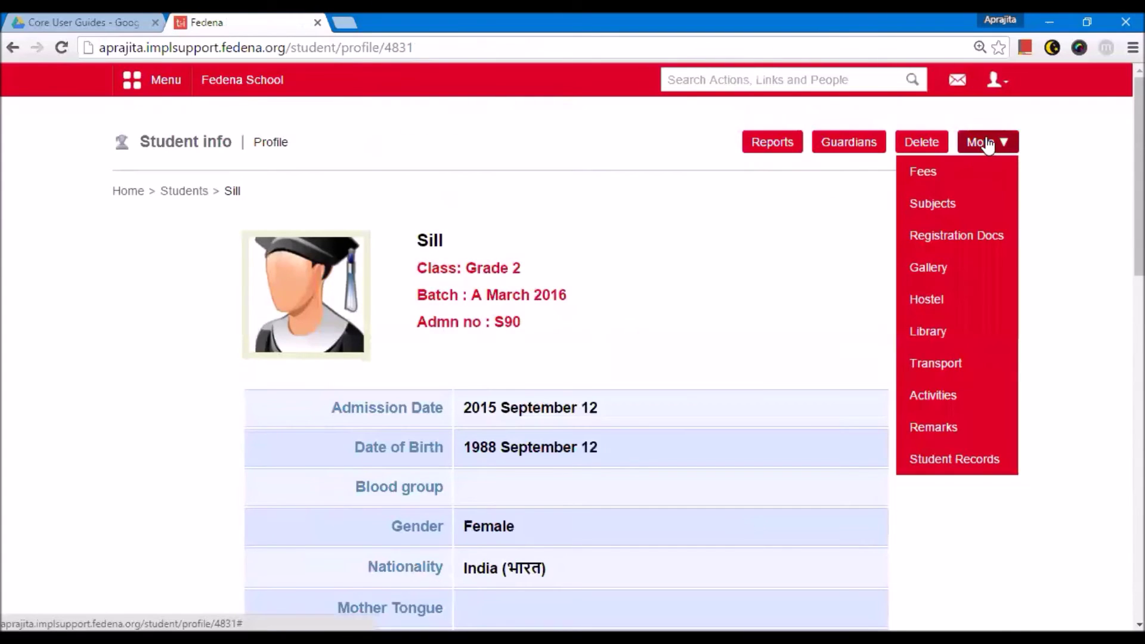
click(944, 471)
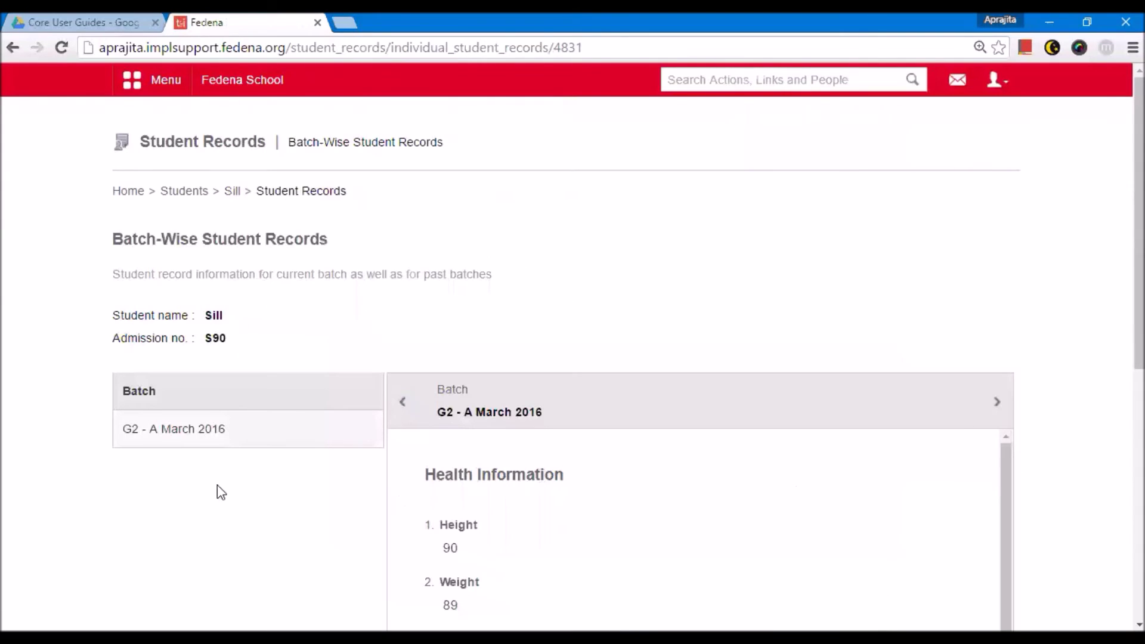
scroll(262, 495, down, 2)
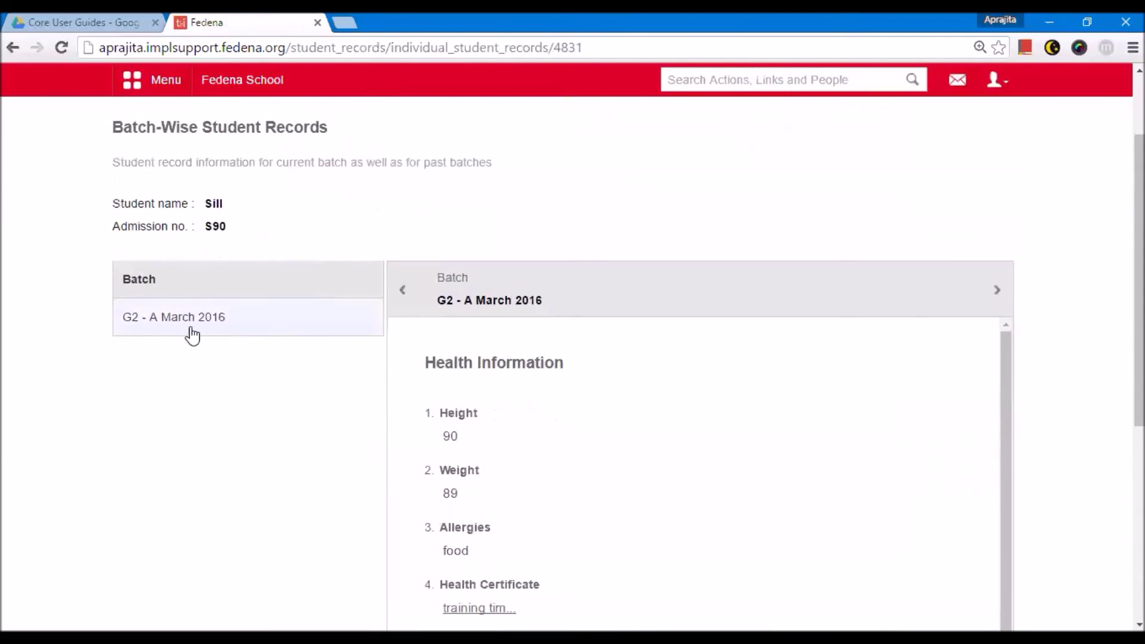
scroll(169, 345, up, 2)
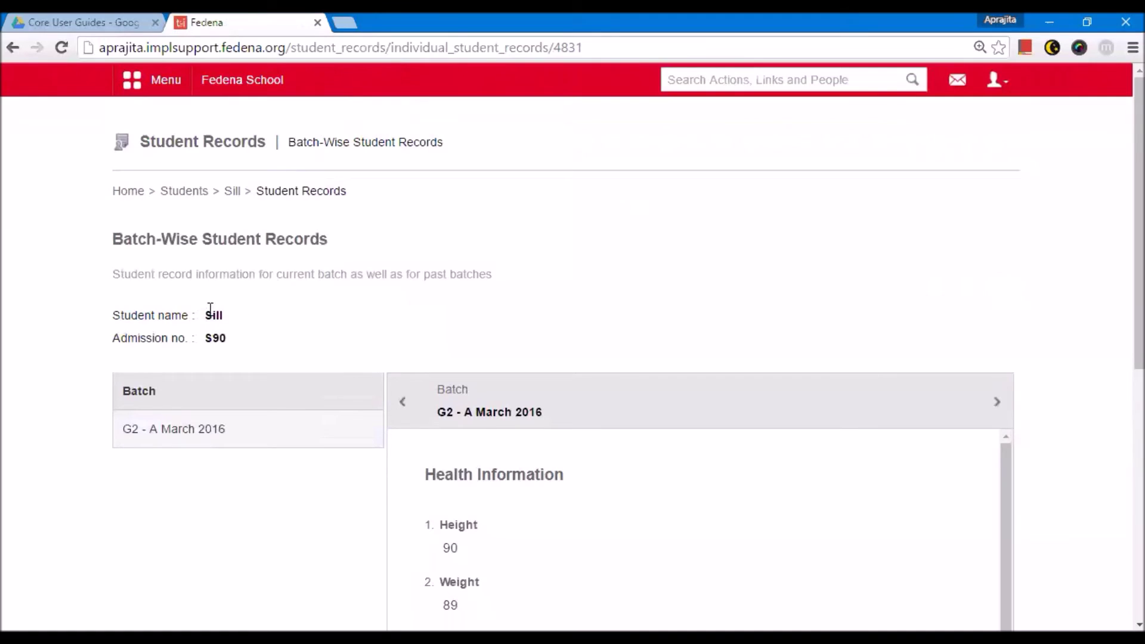
drag(207, 316, 256, 328)
click(258, 330)
scroll(268, 341, down, 4)
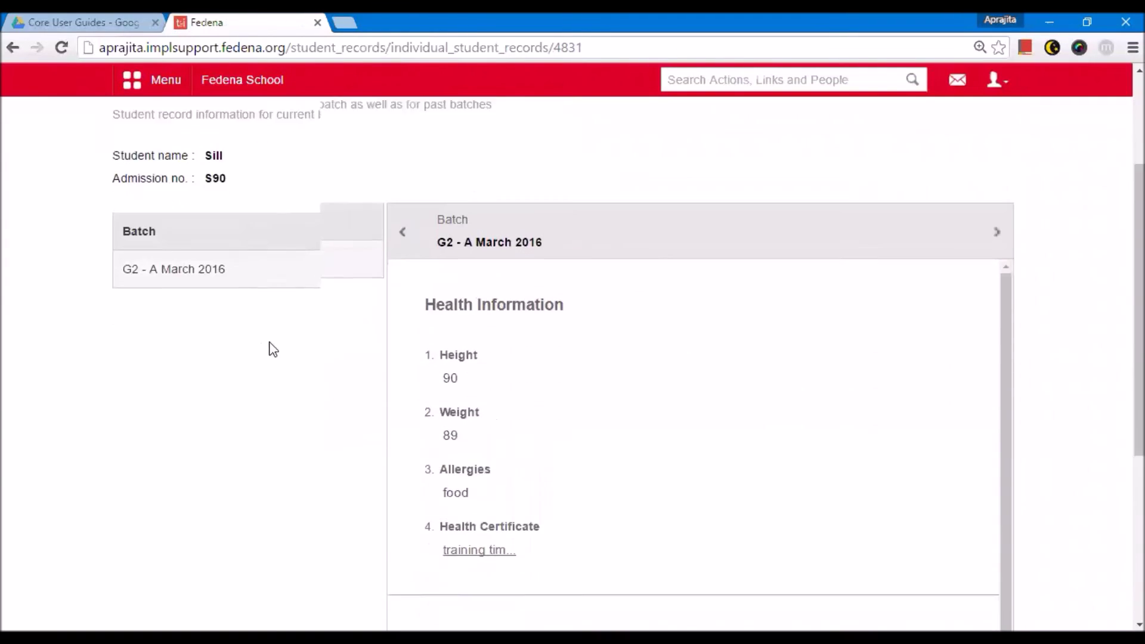
scroll(474, 278, down, 5)
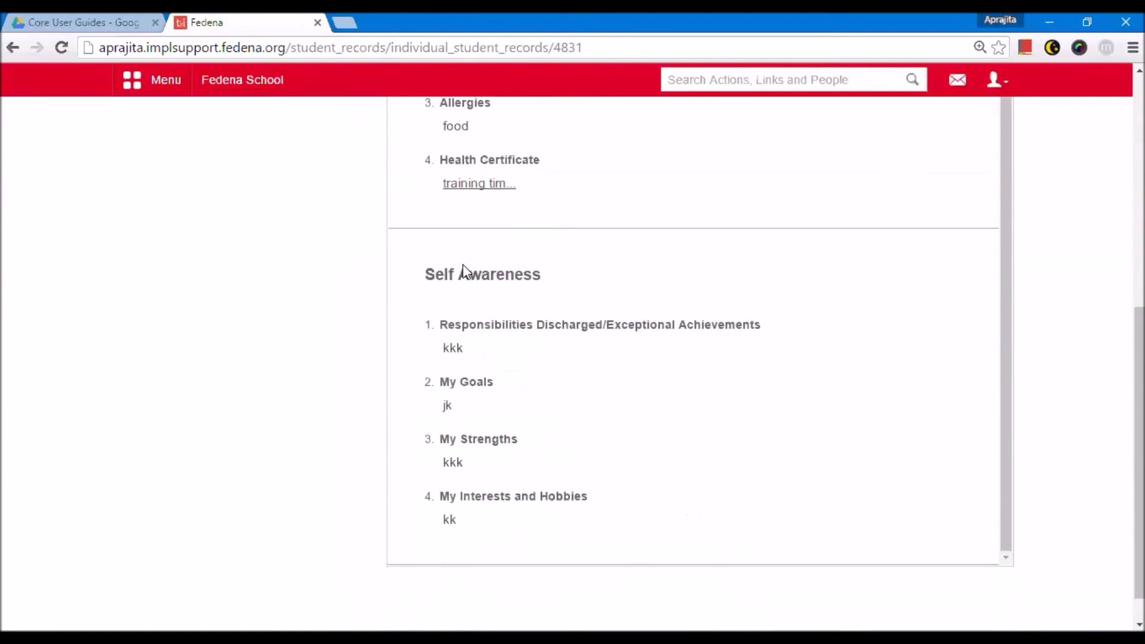
scroll(507, 400, up, 3)
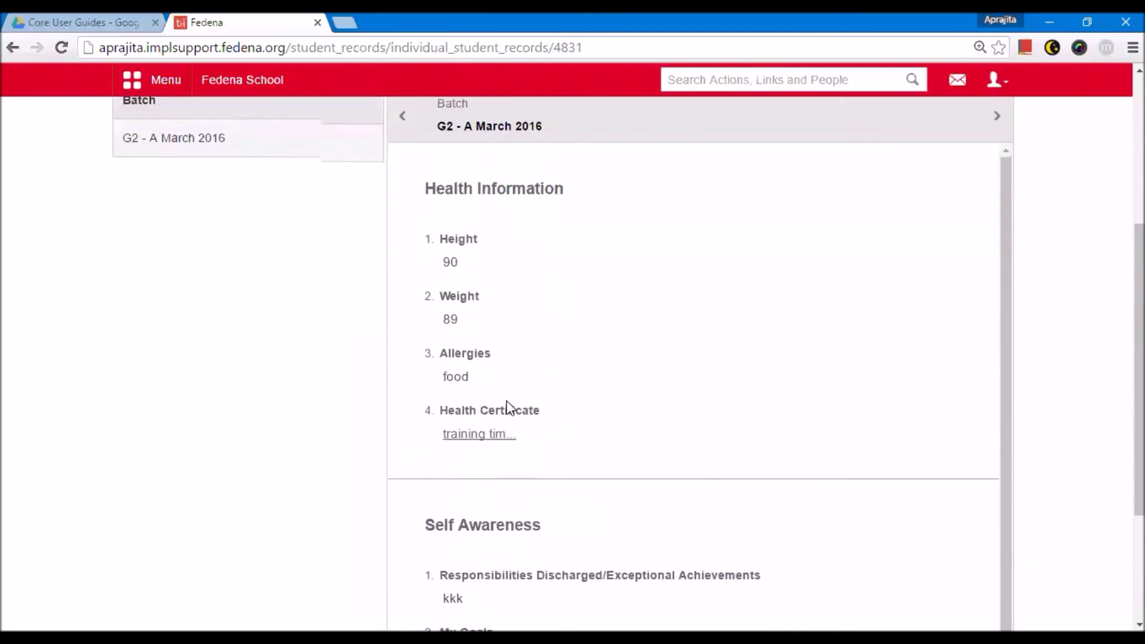
View the attached Health Certificate file and return to the batch-wise student records
click(478, 442)
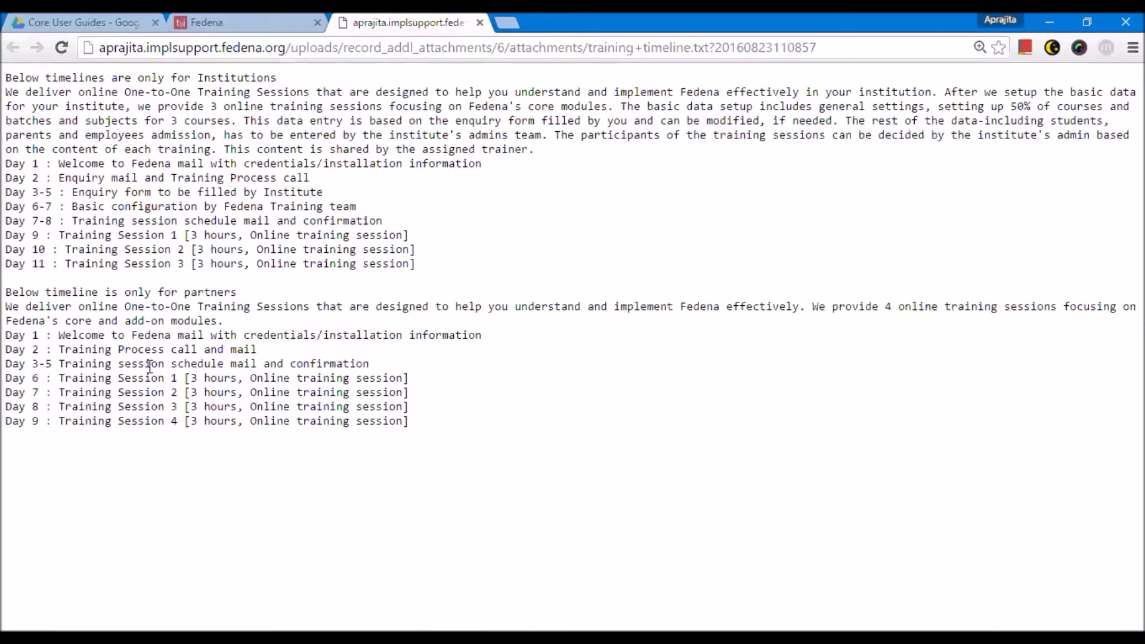
click(289, 21)
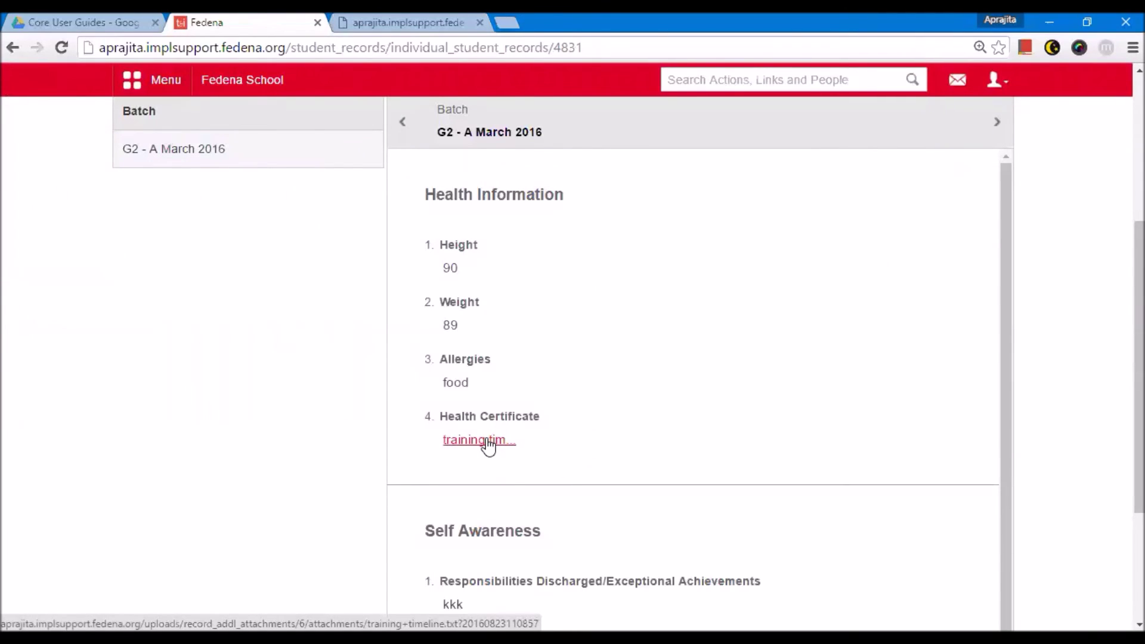
scroll(444, 440, up, 5)
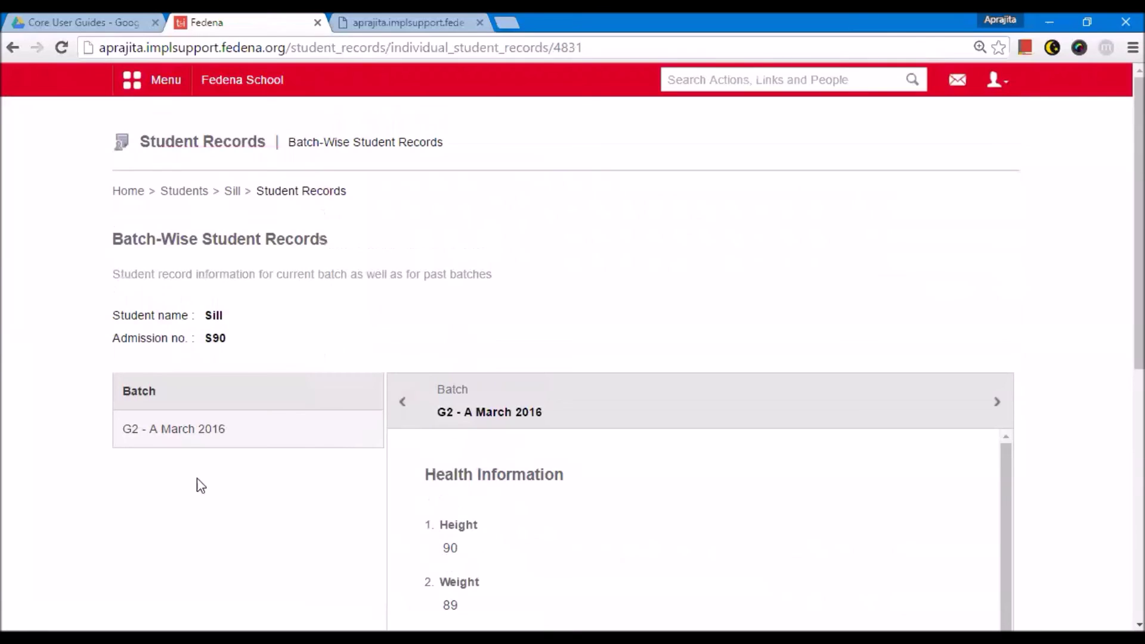
scroll(621, 445, down, 2)
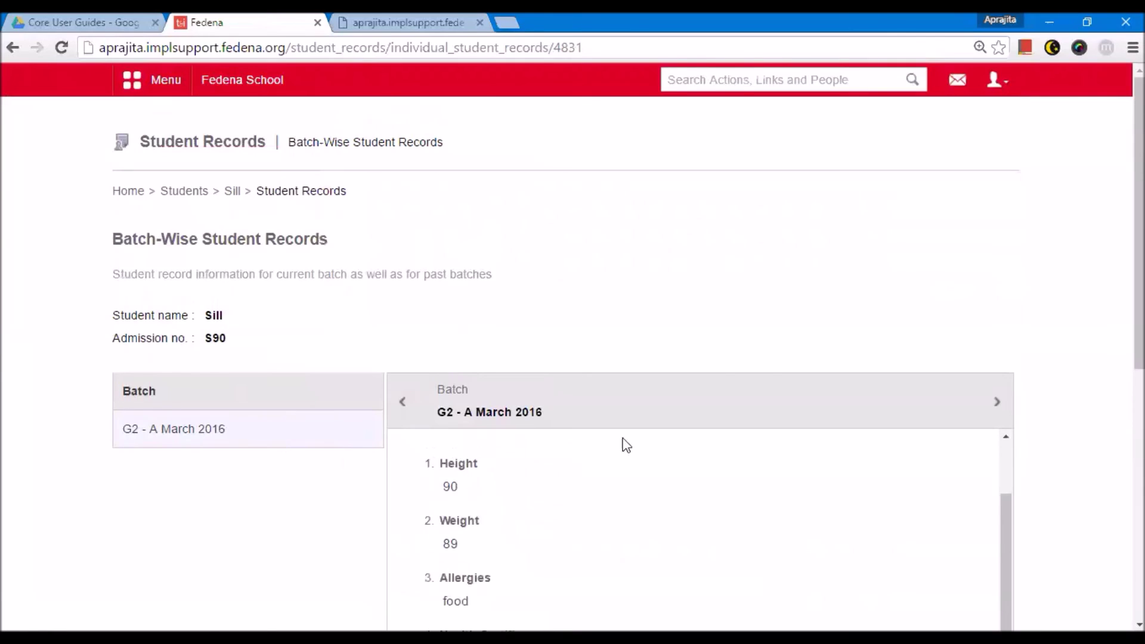
Advance the batch-wise records view to the next batch and leave it for the school's home page
click(993, 404)
scroll(455, 473, down, 2)
click(322, 429)
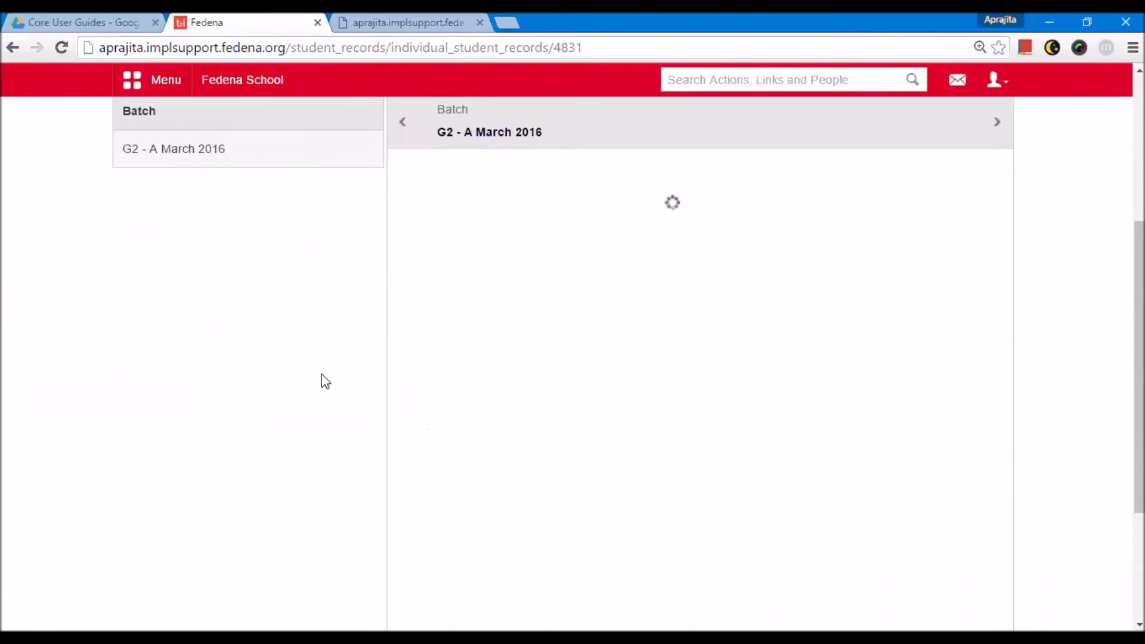
click(246, 87)
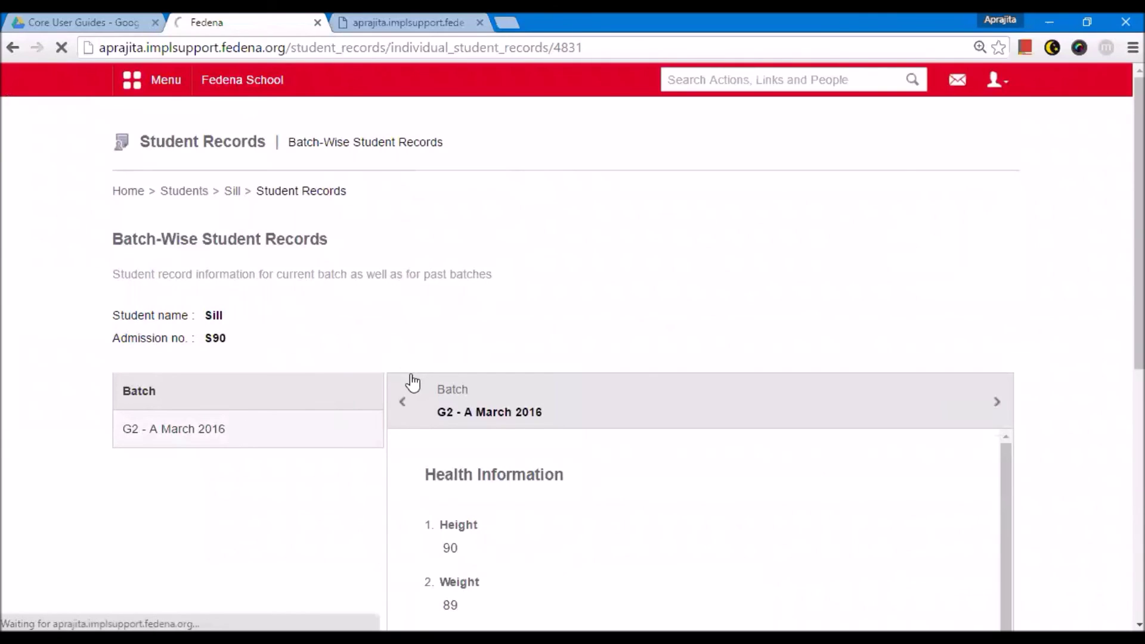